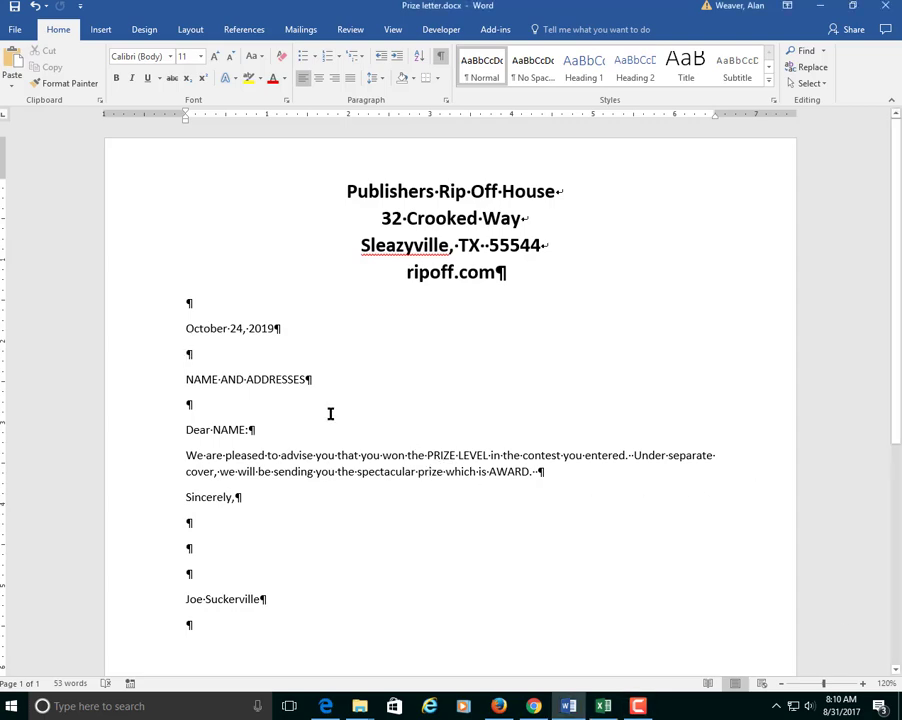
Step: Switch to the name list workbook in Excel and widen the Zip column to fit its contents
triple_click(232, 380)
click(356, 385)
mouse_move(603, 706)
click(603, 706)
click(625, 436)
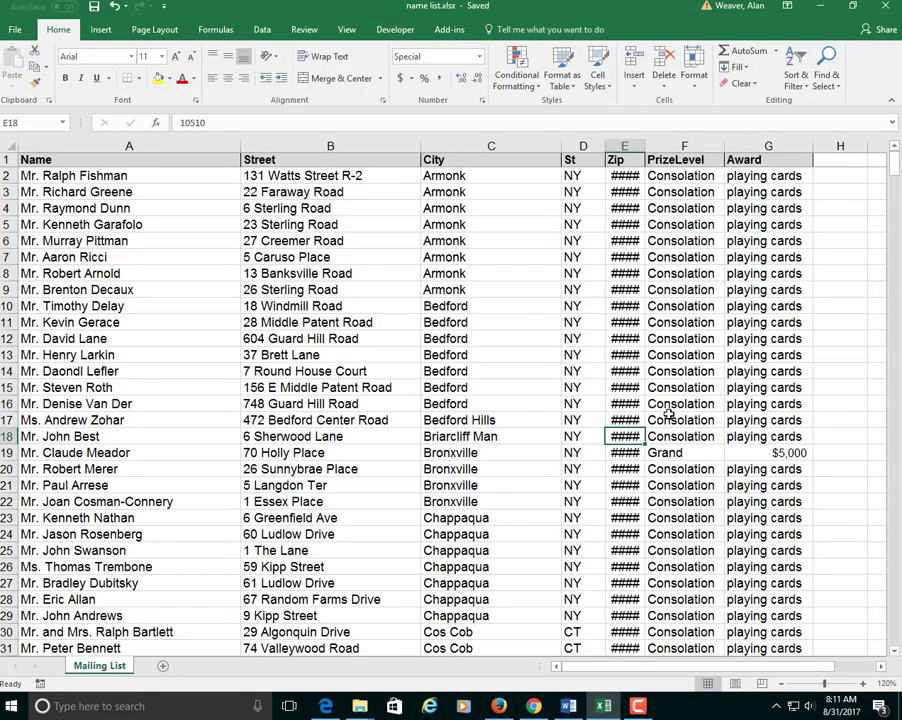
double_click(645, 143)
click(630, 258)
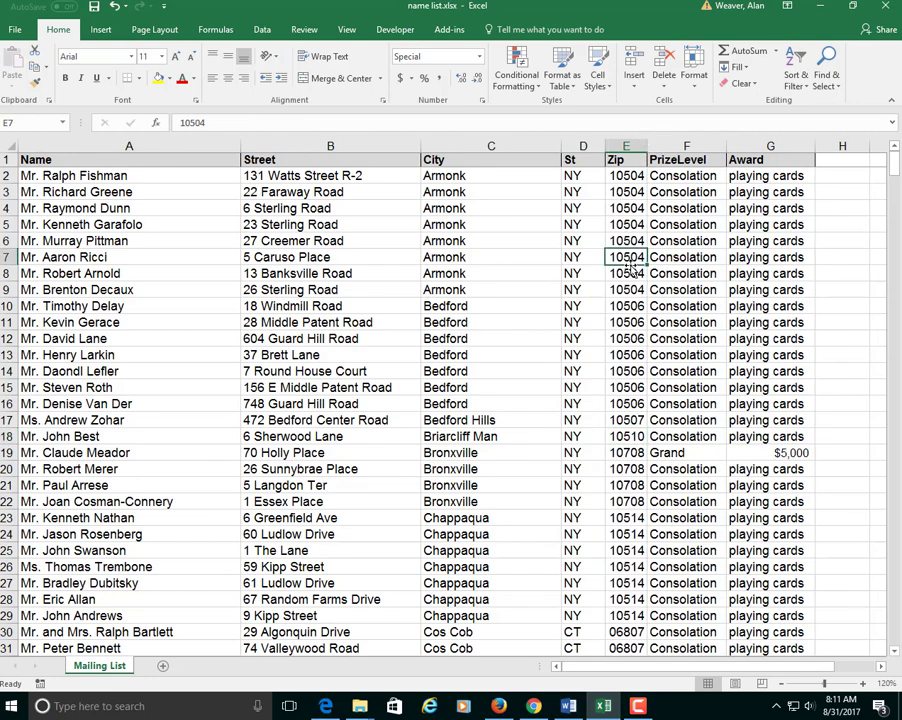
Step: Go down the Zip column to cell E30 and check its number format settings without changing them
key(Down)
key(Down)
key(Down)
key(Down)
key(Down)
key(Down)
key(Down)
key(Down)
key(Down)
key(Down)
key(Down)
key(Down)
key(Down)
key(Down)
key(Down)
key(Down)
key(Down)
key(Down)
key(Down)
key(Down)
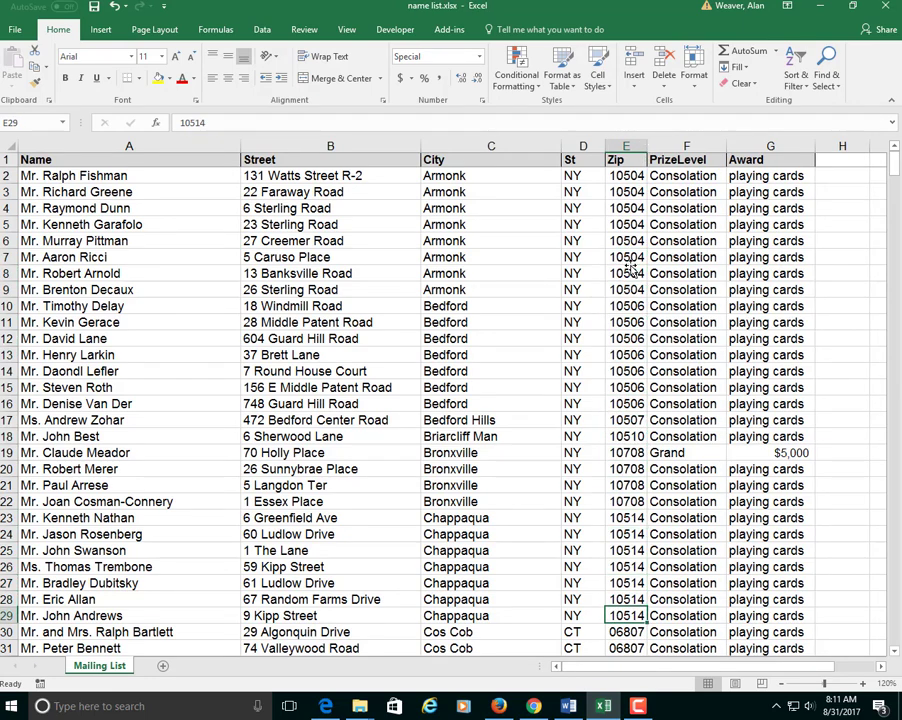
key(Down)
key(Down)
key(Up)
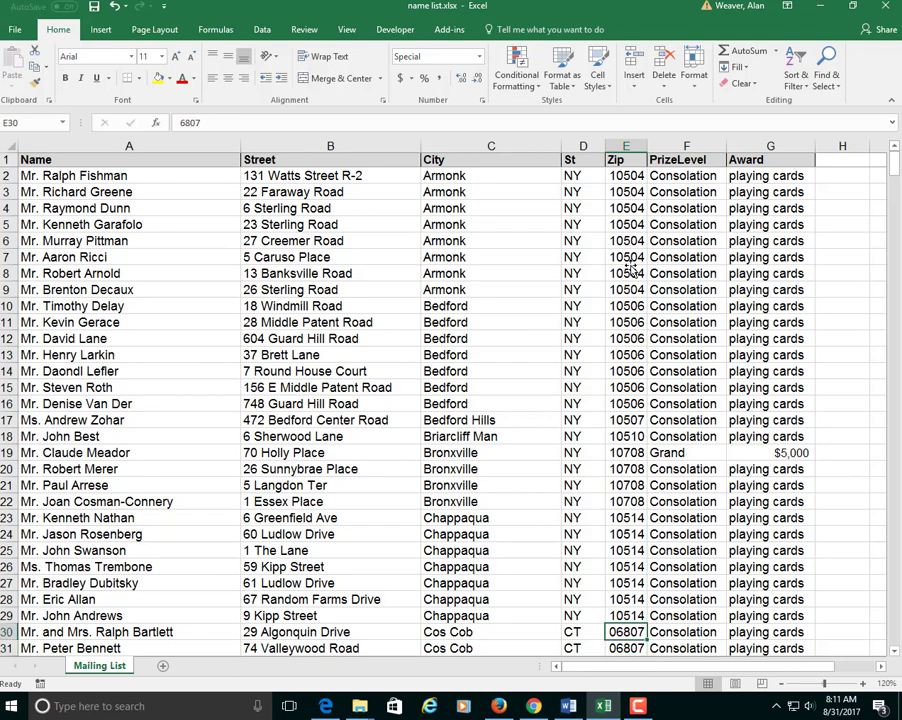
key(ctrl+1)
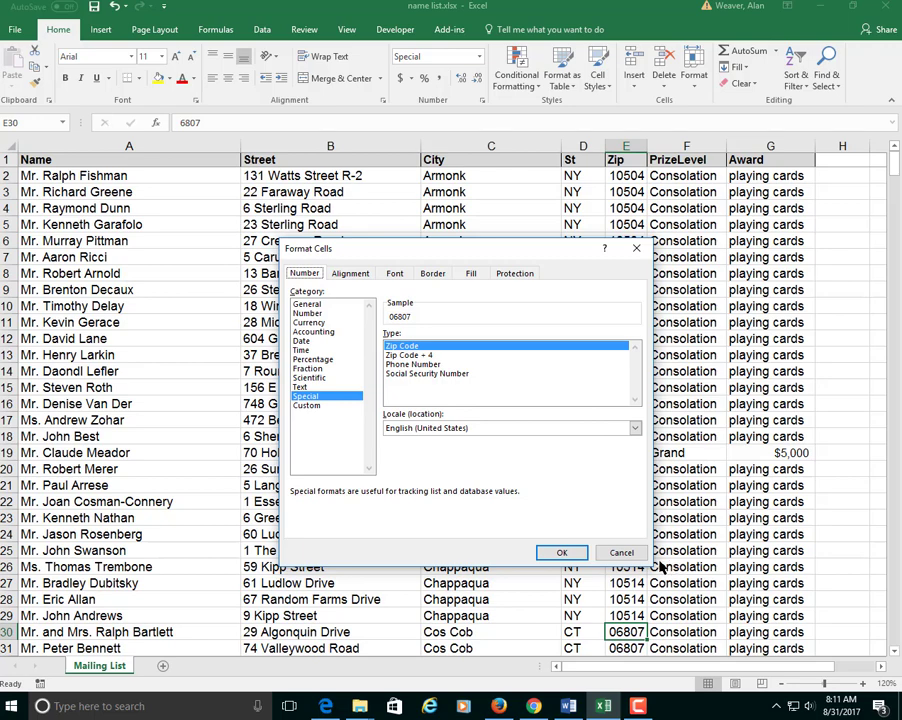
click(629, 557)
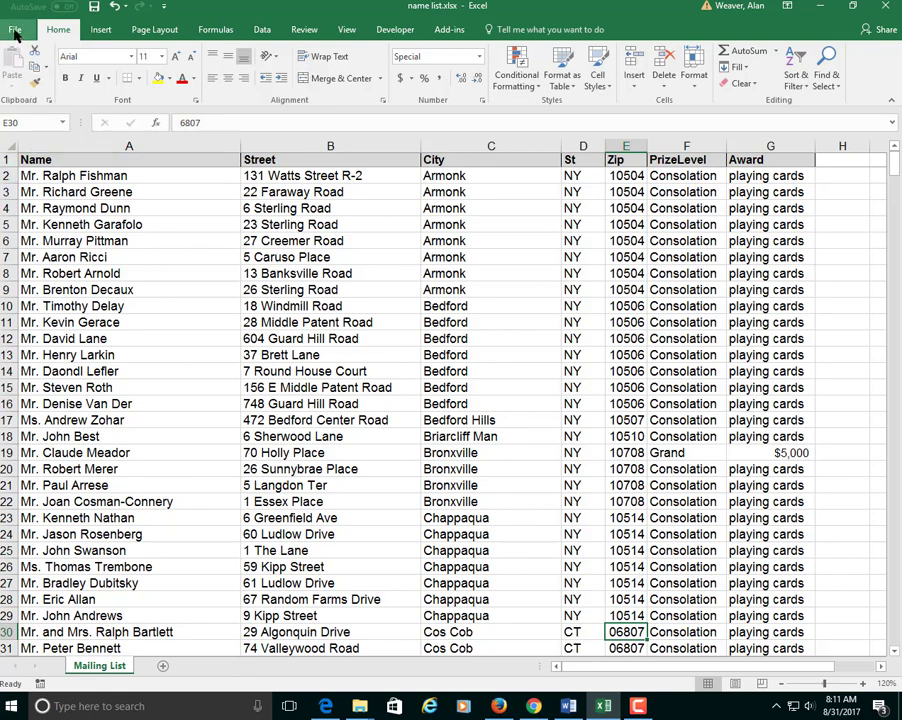
Step: Save a copy of the name list in the prize letter folder as CSV (Comma delimited)
click(15, 33)
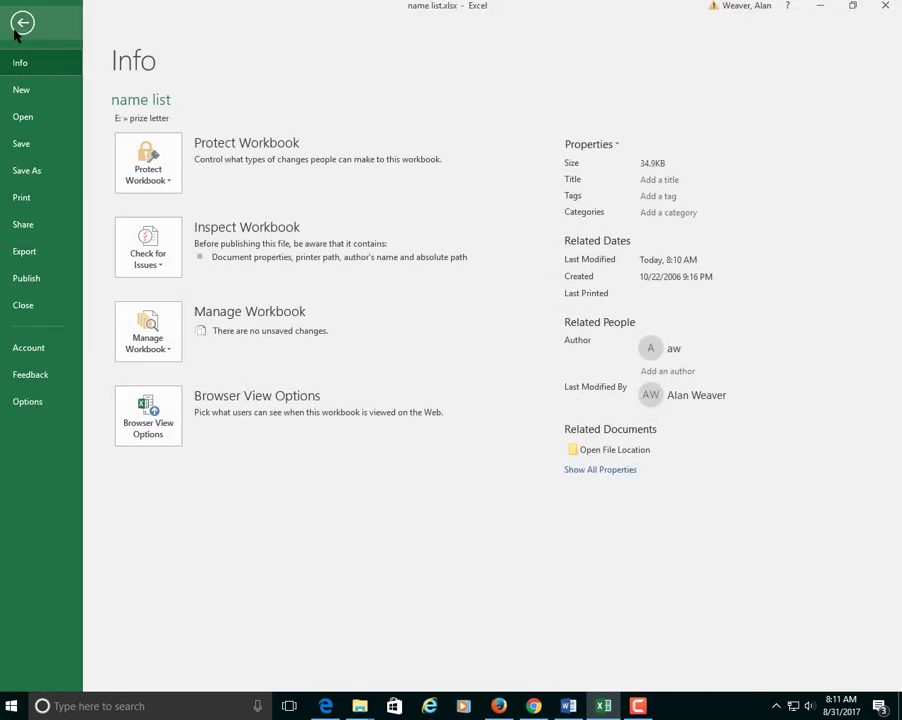
click(30, 171)
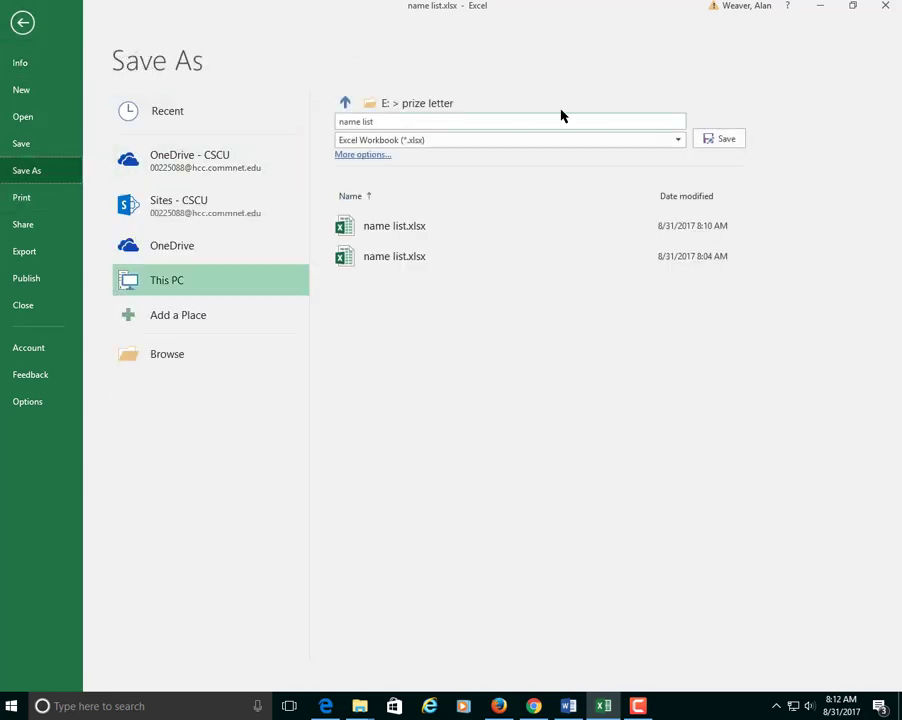
click(679, 145)
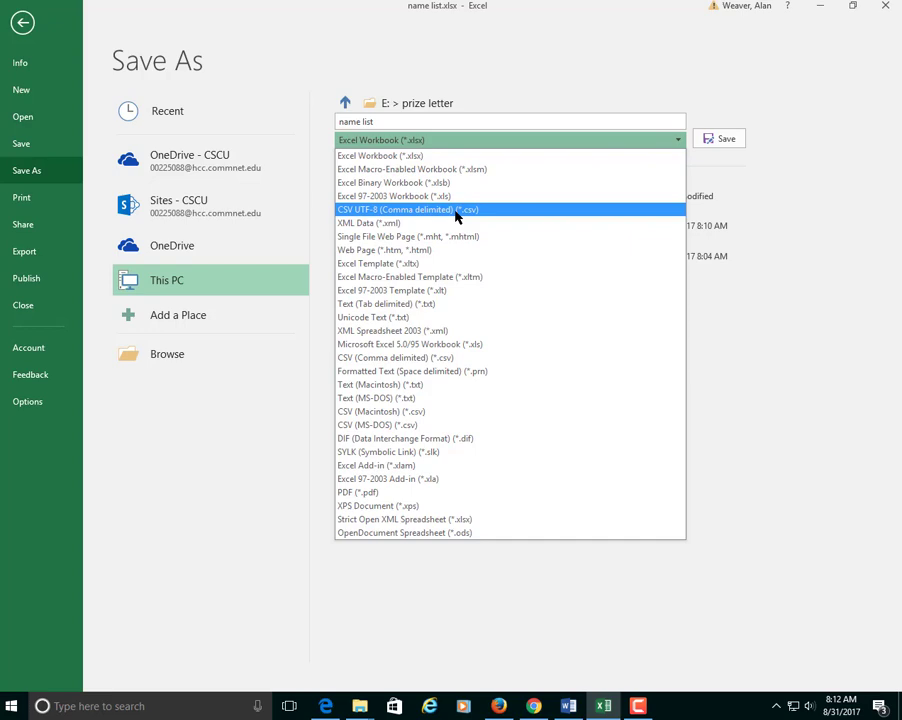
click(430, 362)
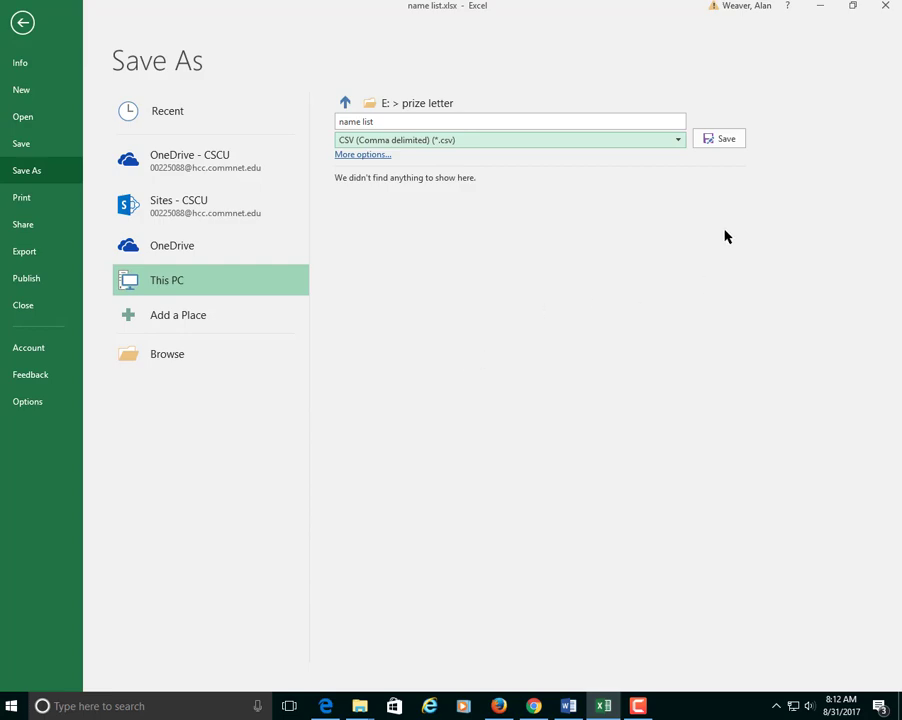
click(729, 140)
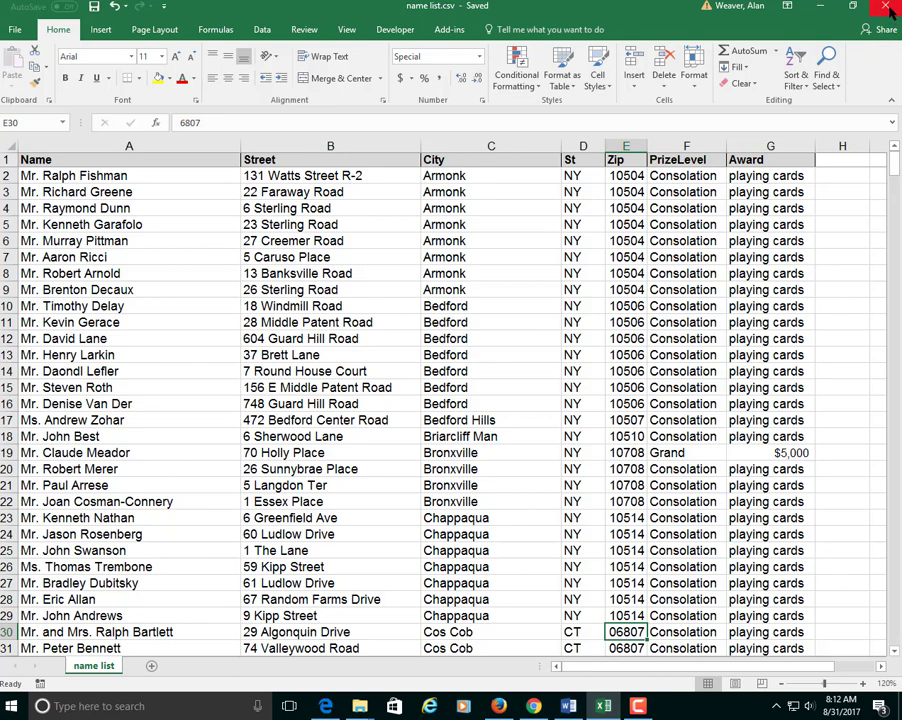
Step: Return to the prize letter in Word and start the step-by-step mail merge for letters, using the current document
click(568, 706)
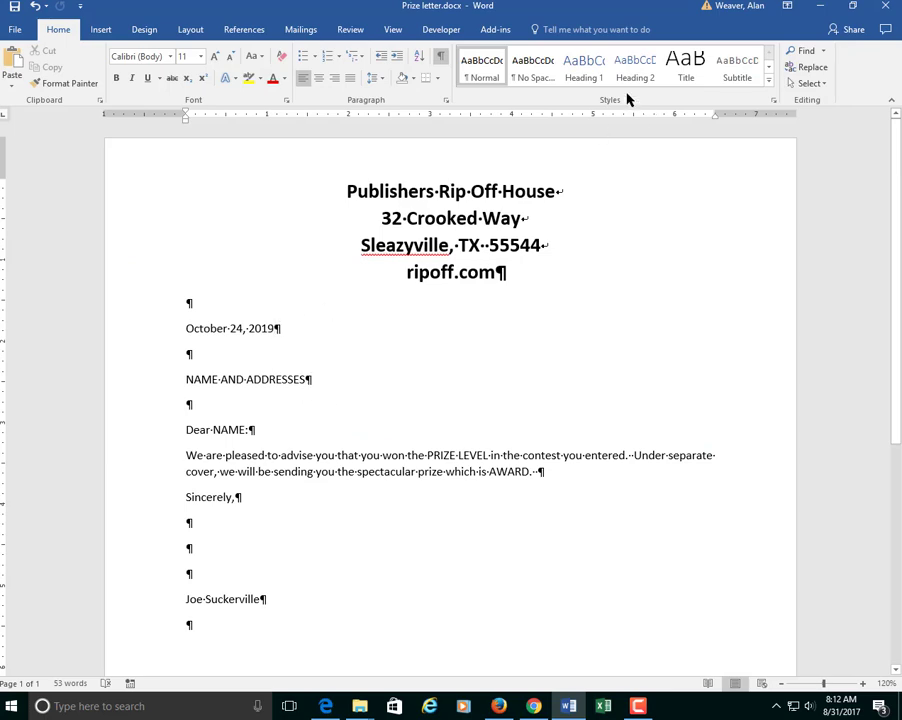
click(301, 30)
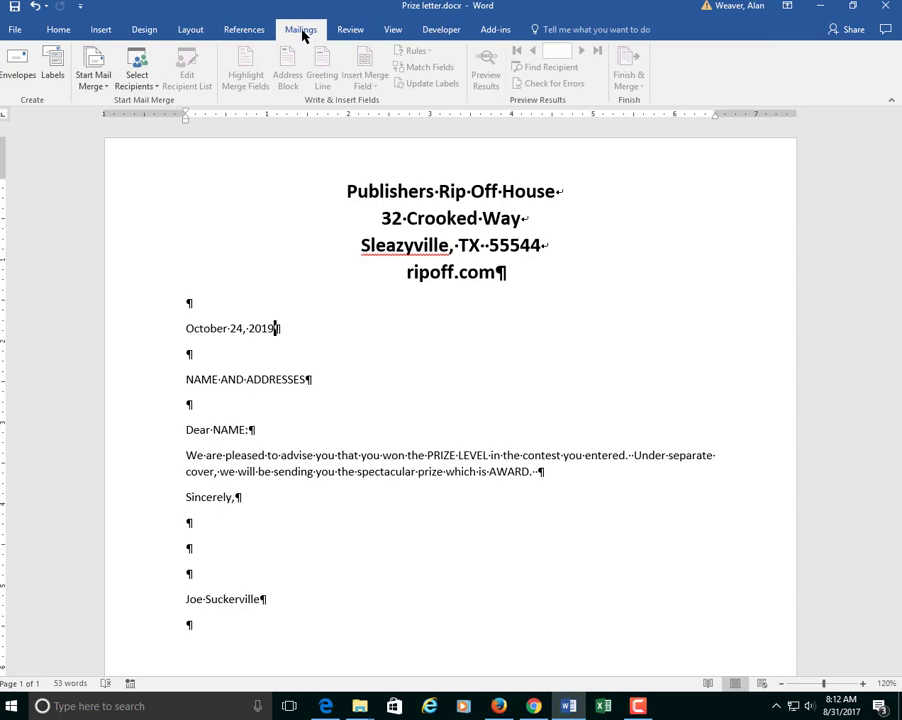
click(93, 80)
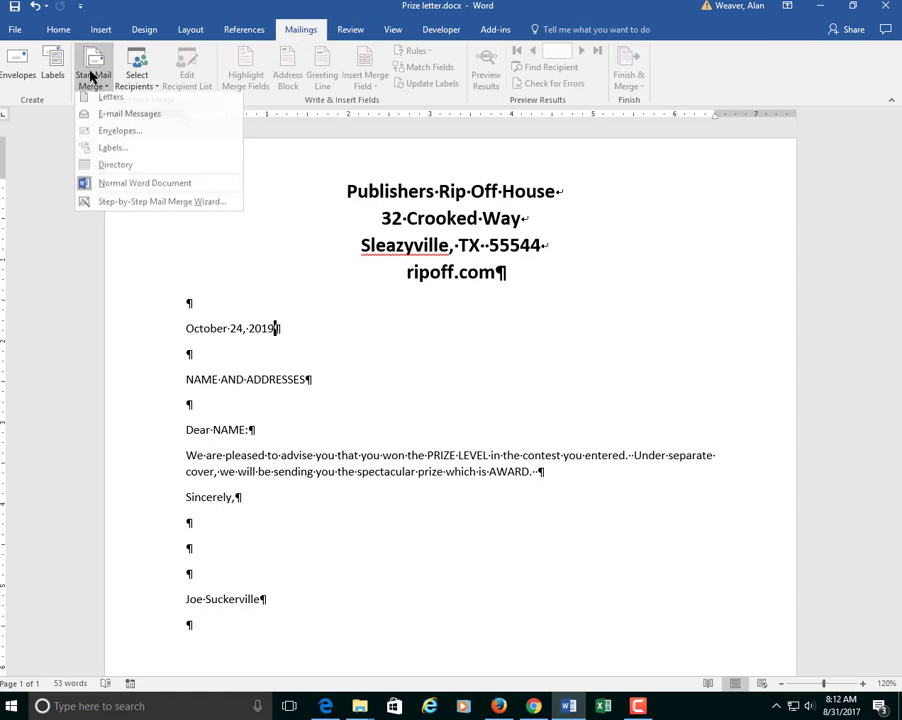
click(165, 208)
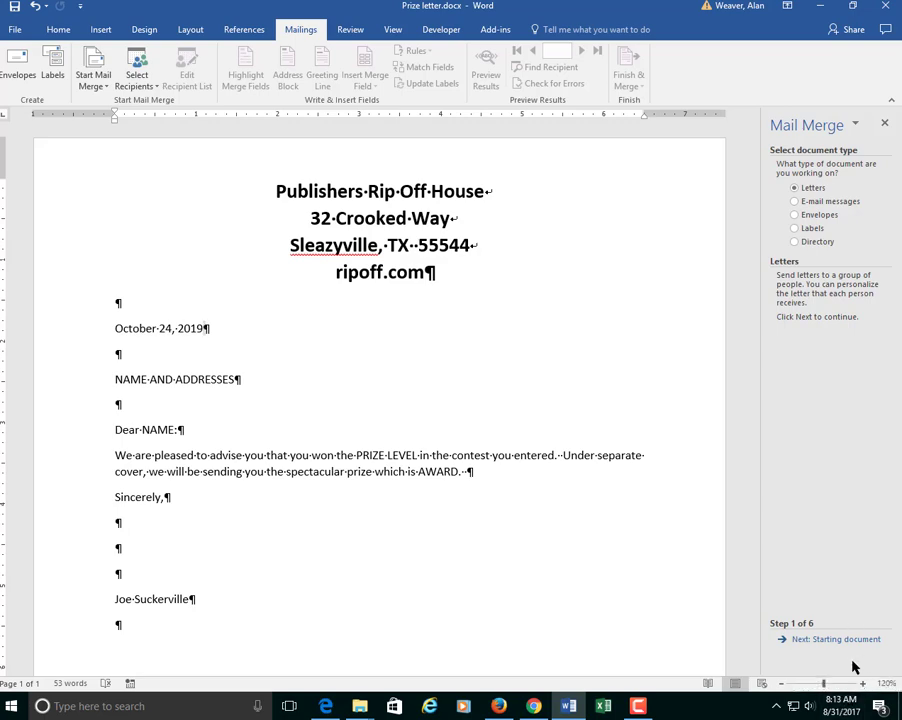
click(818, 640)
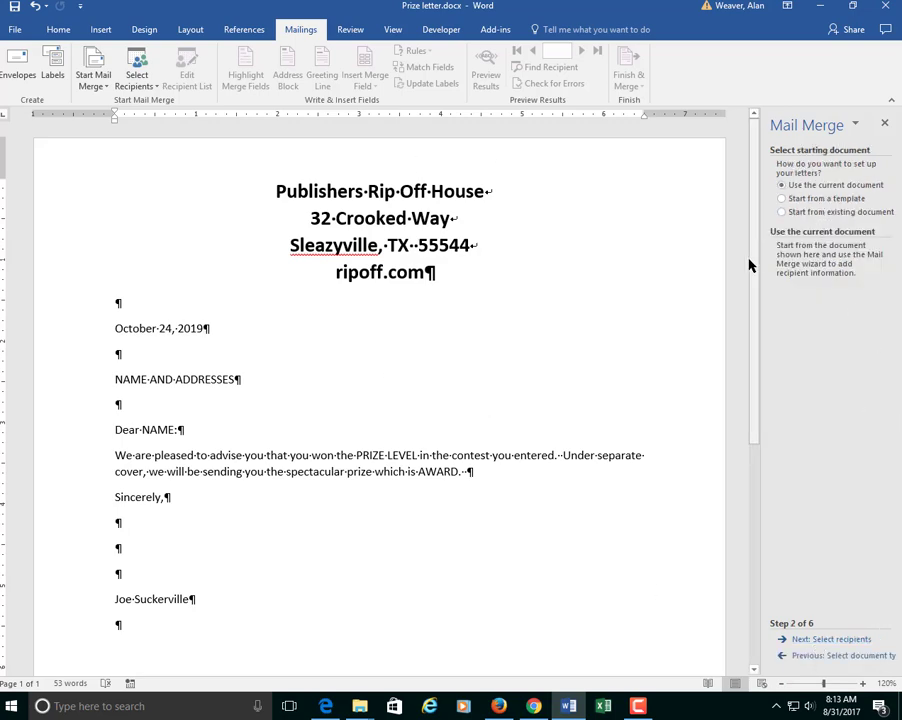
click(810, 639)
Step: Use name list.csv from the USB drive's prize letter folder as the existing recipient list, keeping all recipients
click(818, 256)
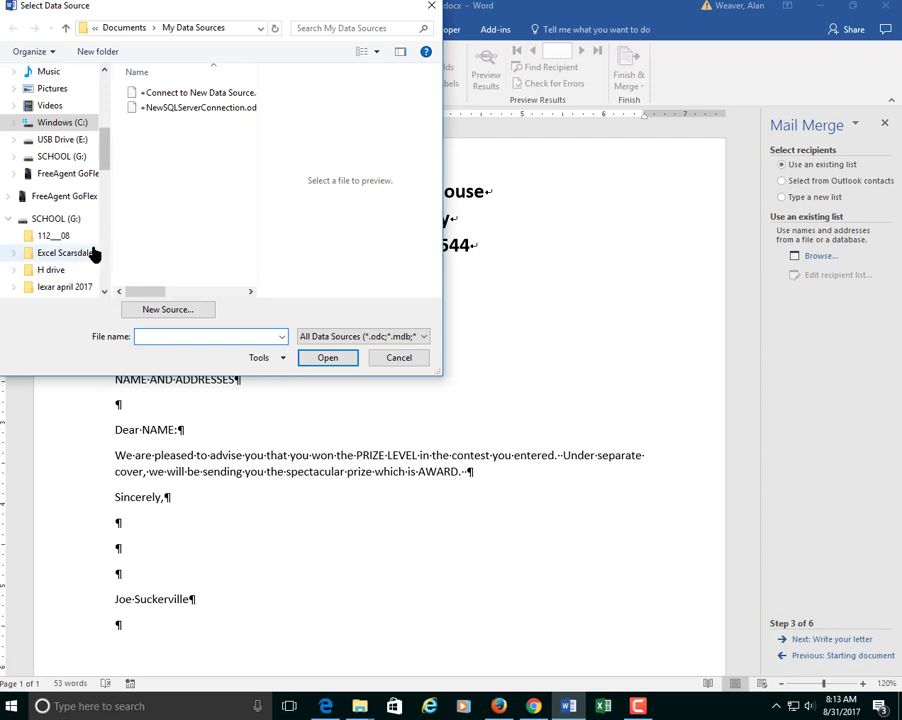
click(75, 142)
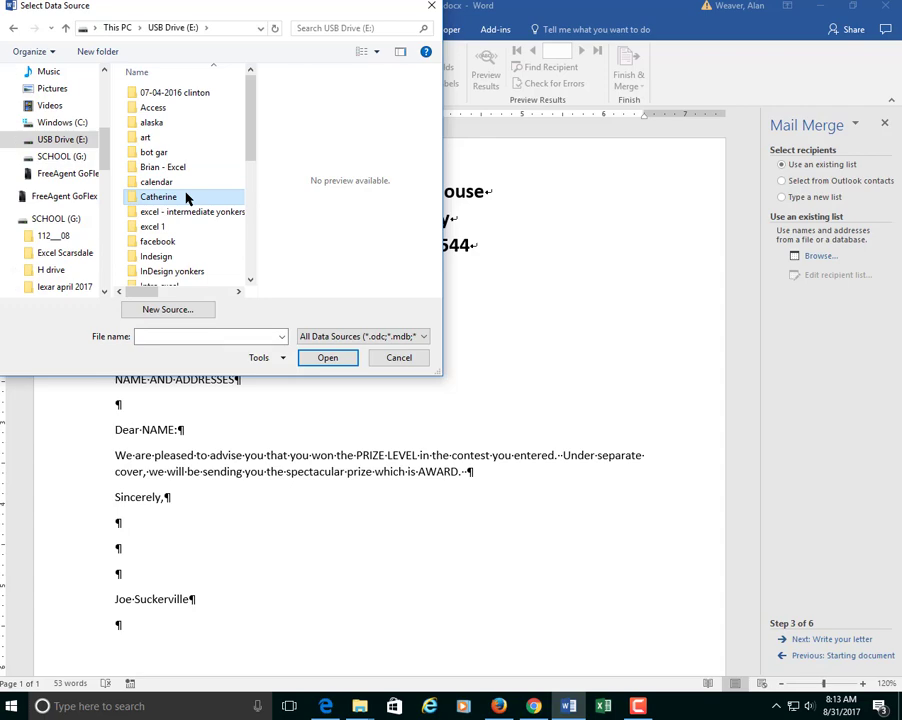
scroll(185, 195, down, 10)
double_click(168, 114)
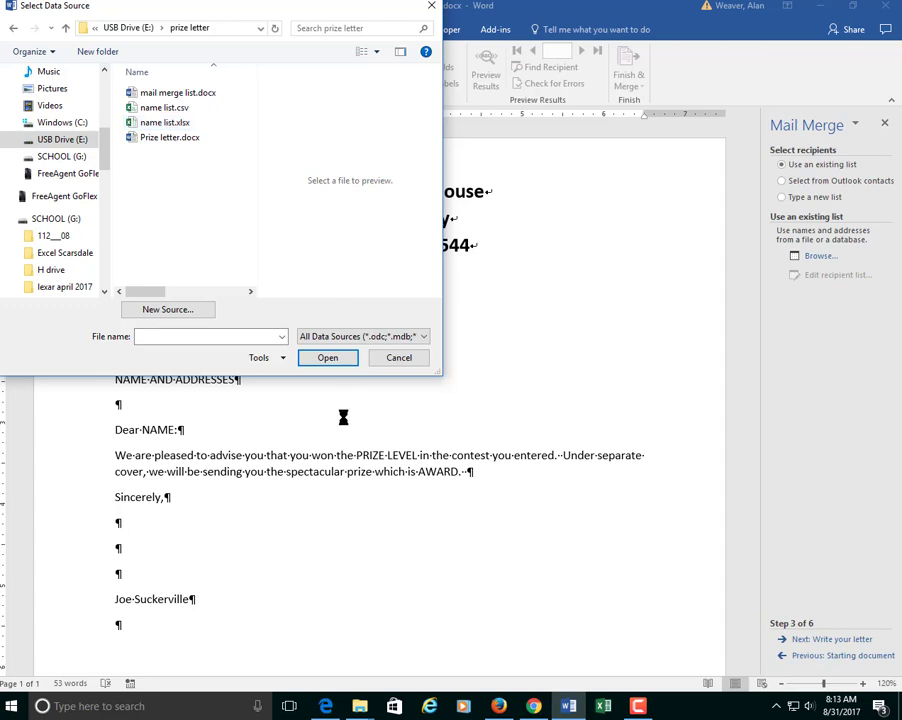
click(175, 109)
double_click(177, 115)
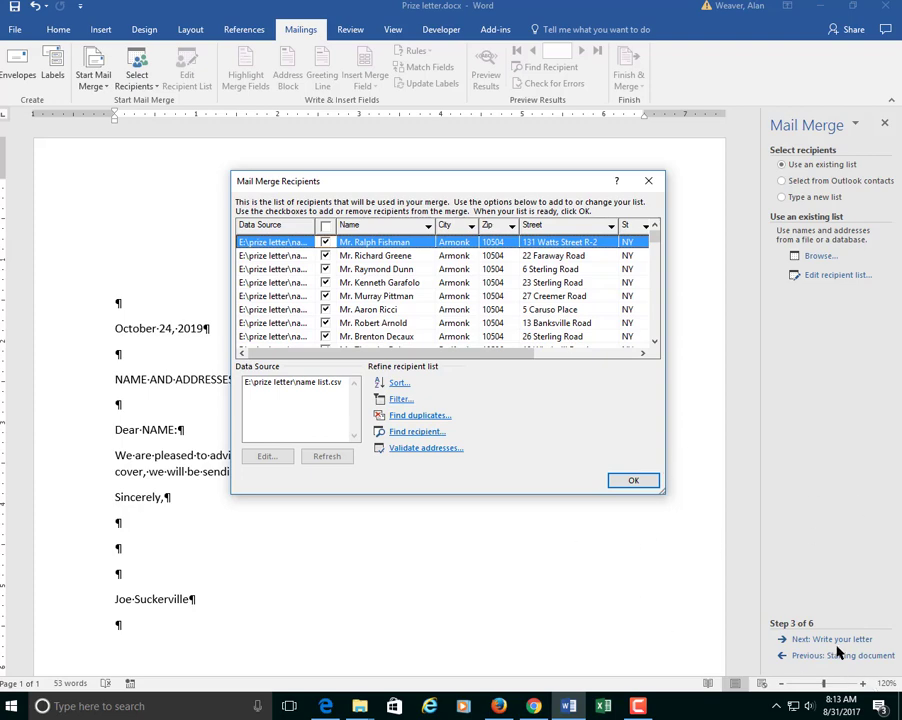
click(645, 483)
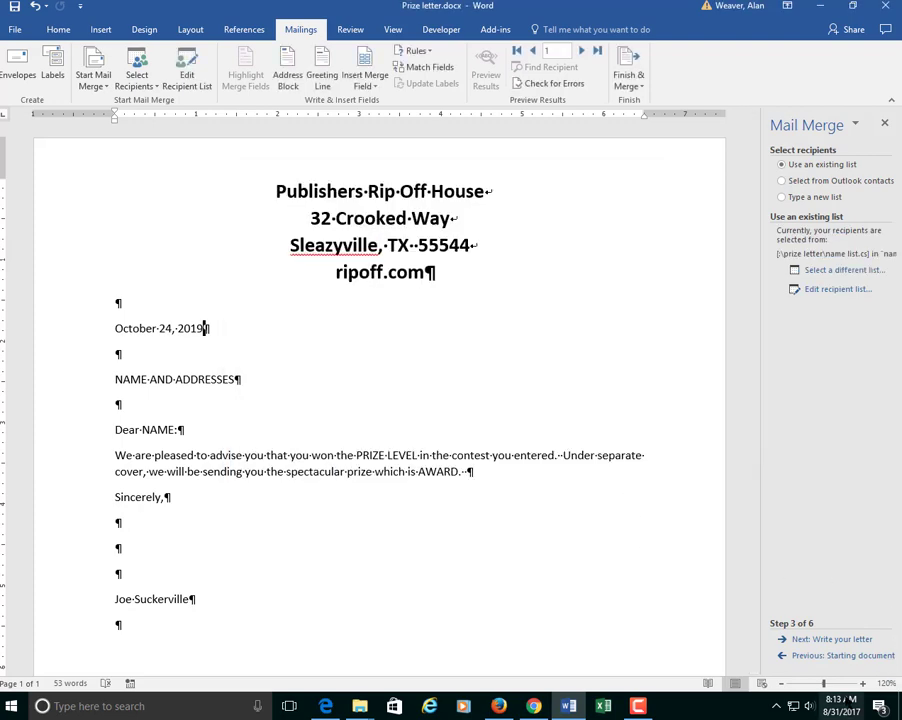
Step: Proceed to writing the letter and replace the NAME AND ADDRESSES placeholder line with the Name merge field
click(828, 641)
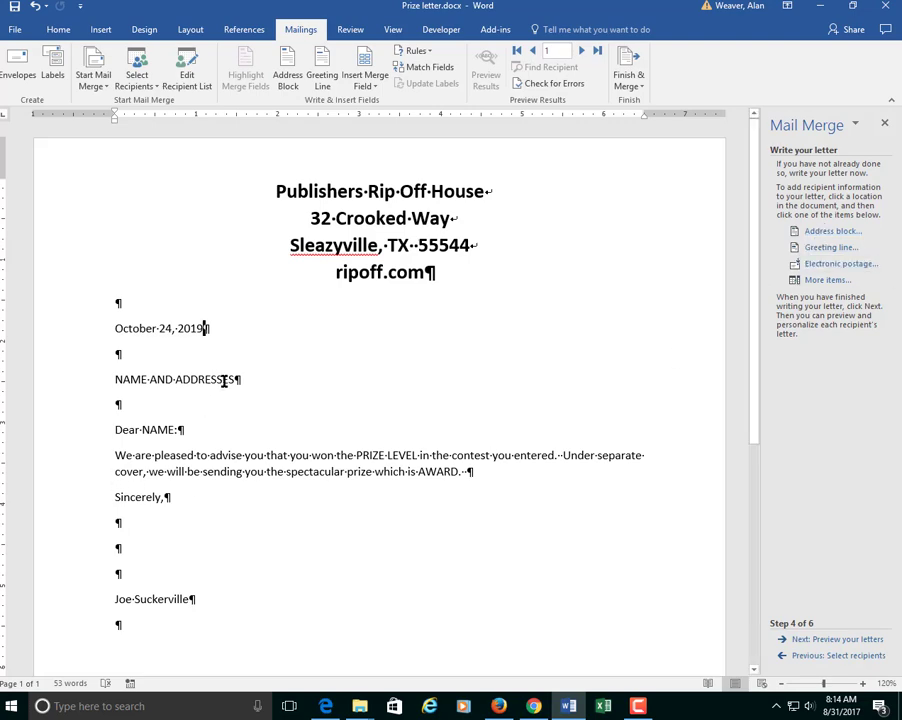
drag(231, 379, 111, 376)
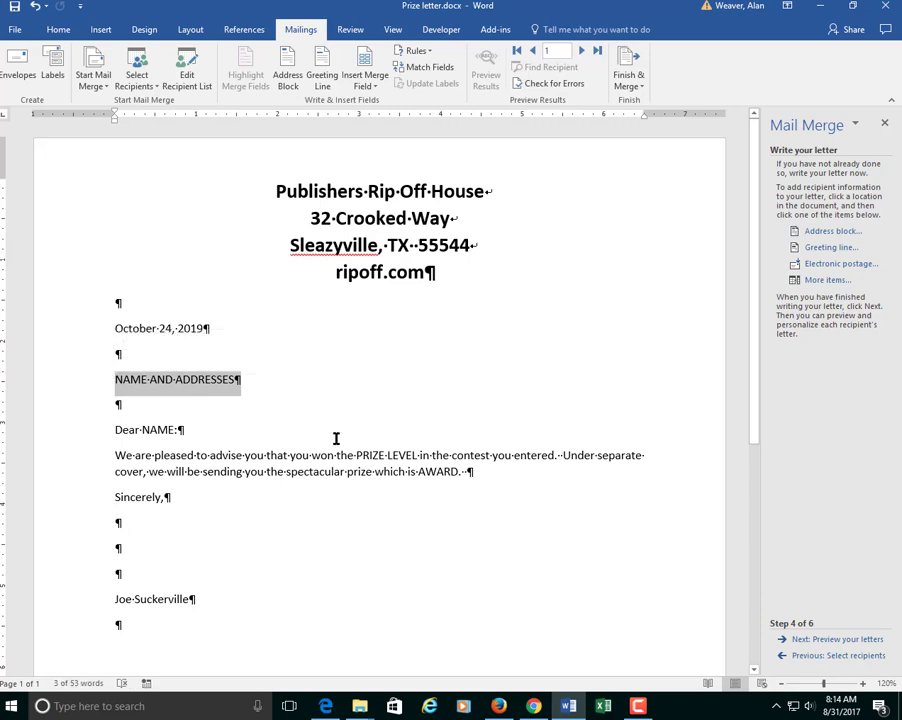
key(Delete)
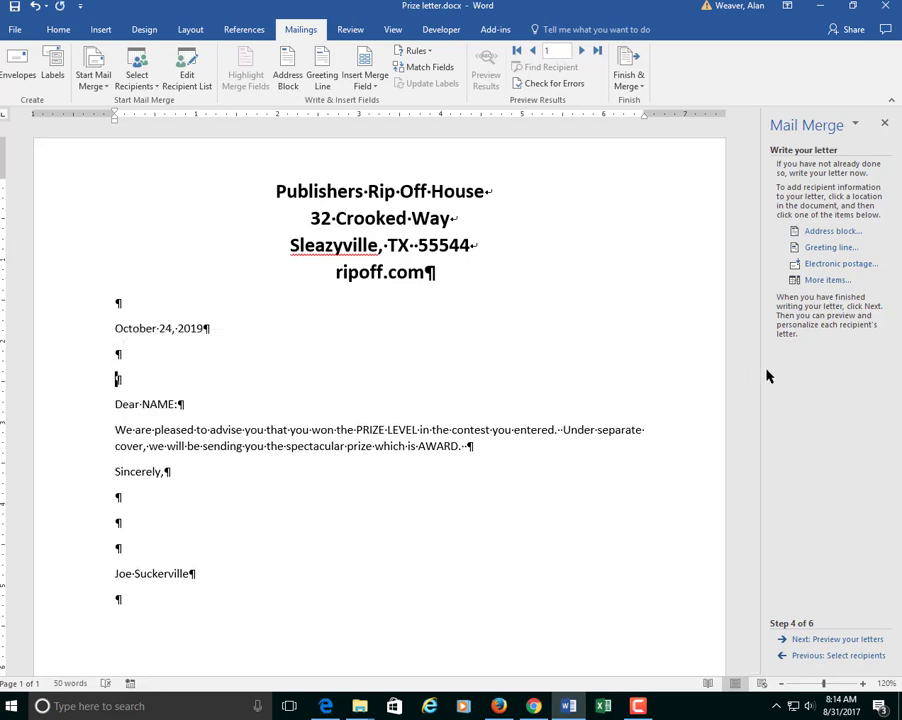
click(822, 281)
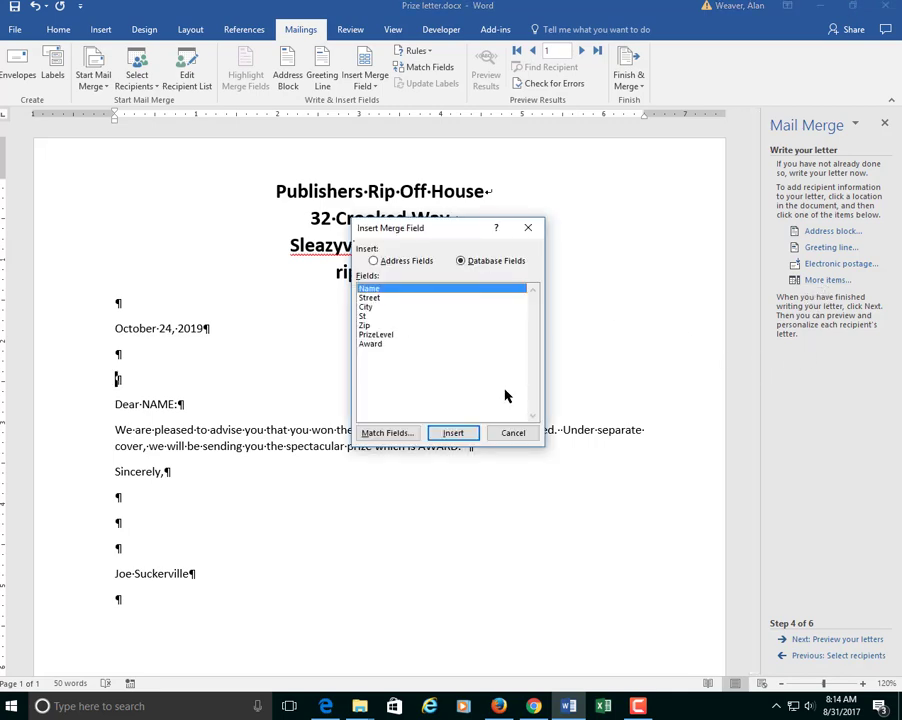
click(396, 297)
click(381, 289)
double_click(398, 289)
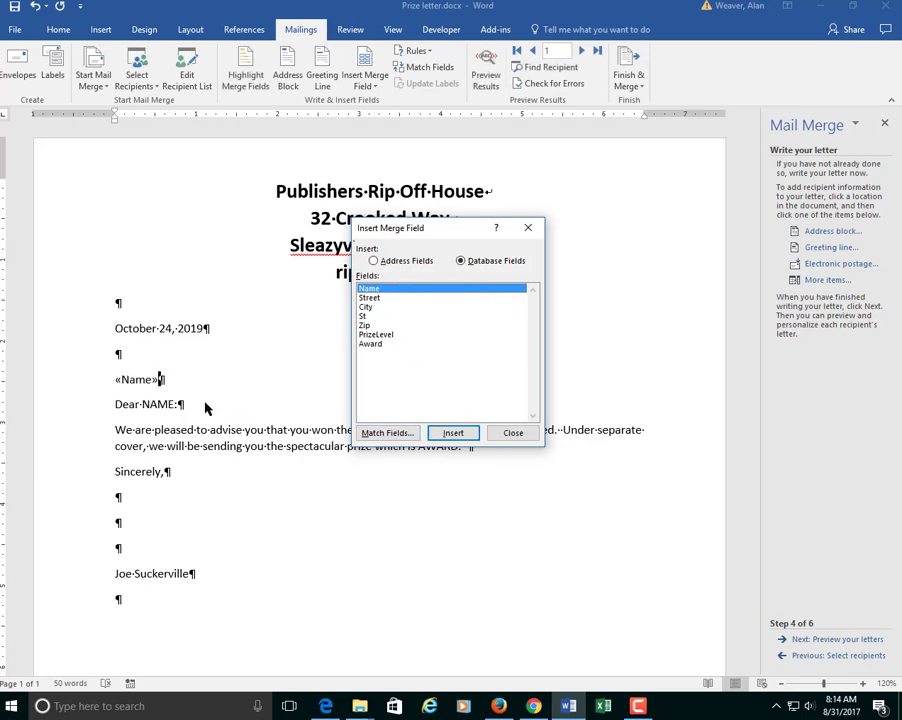
click(513, 432)
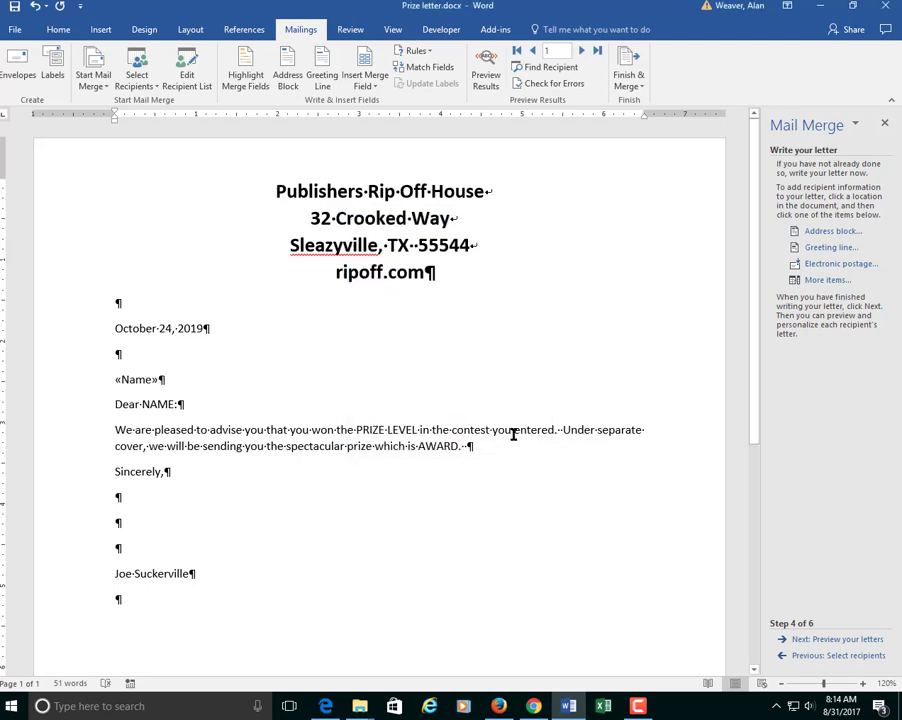
Step: Insert the Street merge field on a new line below the Name field
key(Return)
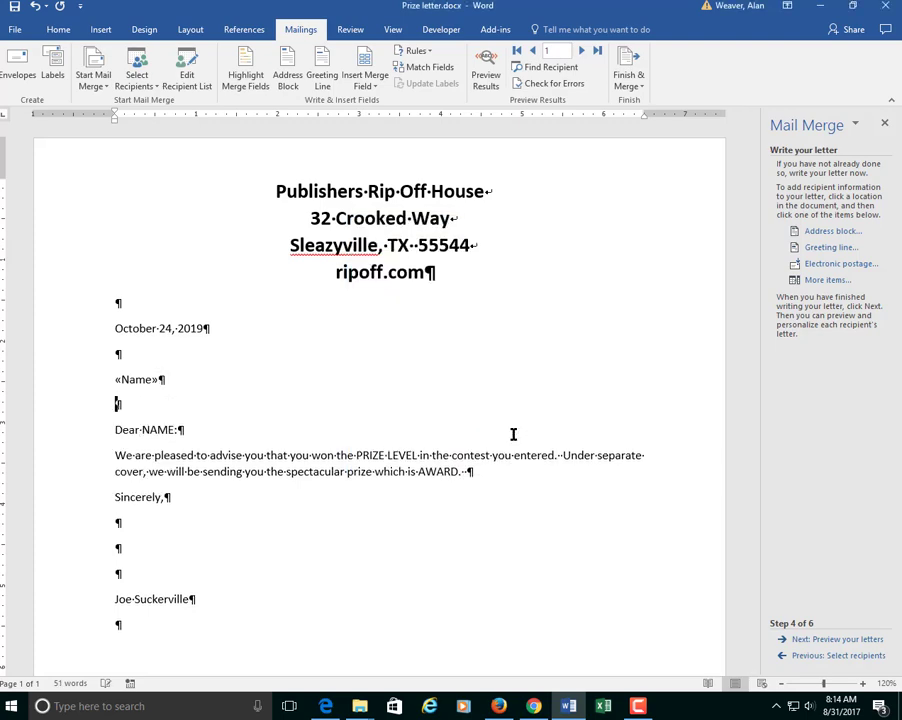
click(826, 281)
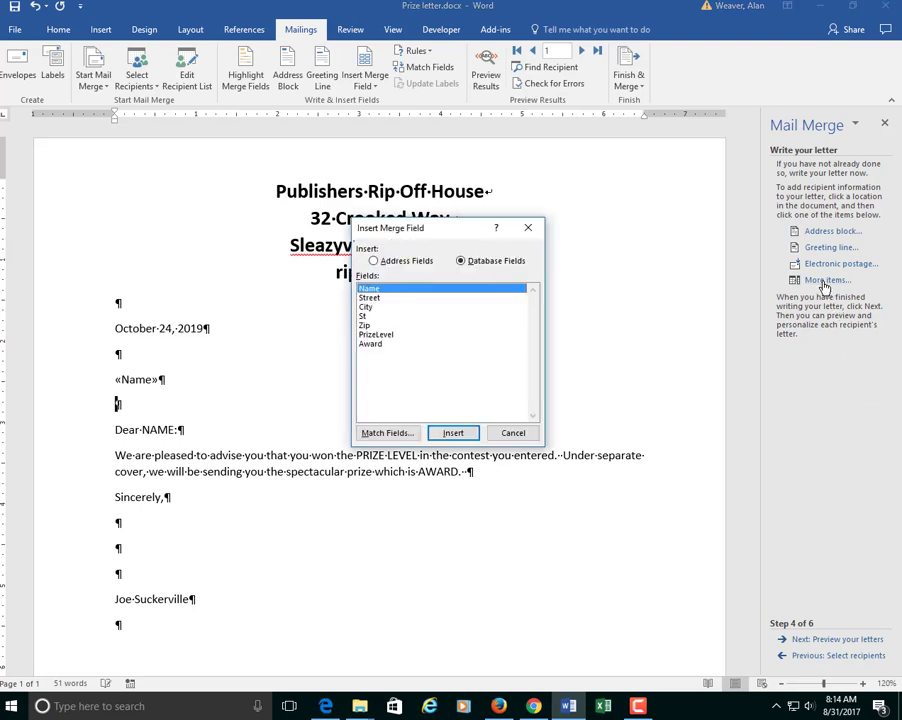
double_click(367, 299)
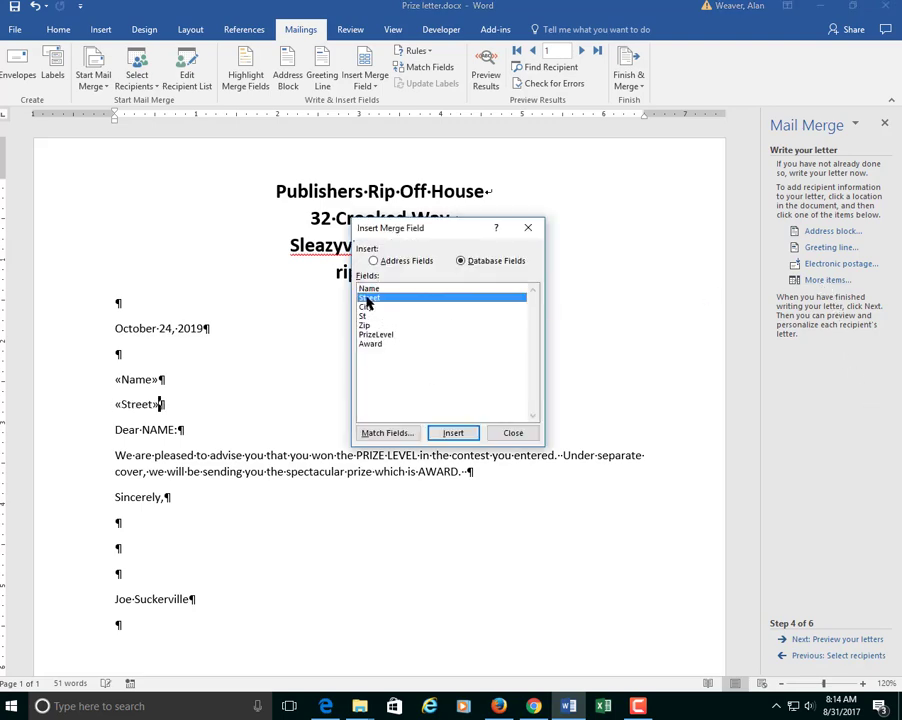
click(513, 433)
Step: Insert the City merge field on a new line below the Street field, followed by a comma and a space
key(Return)
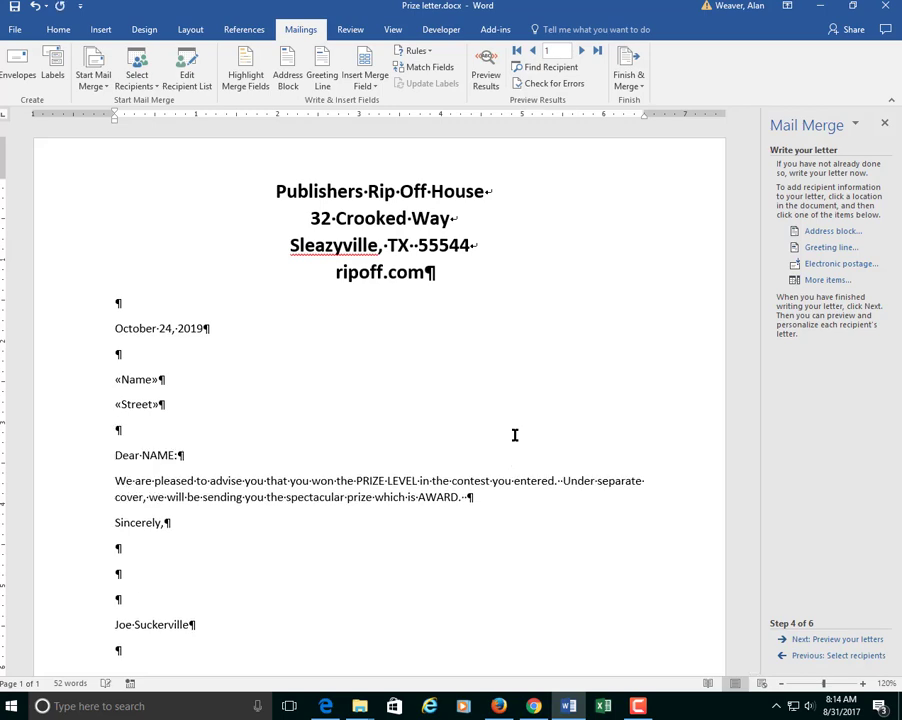
click(827, 281)
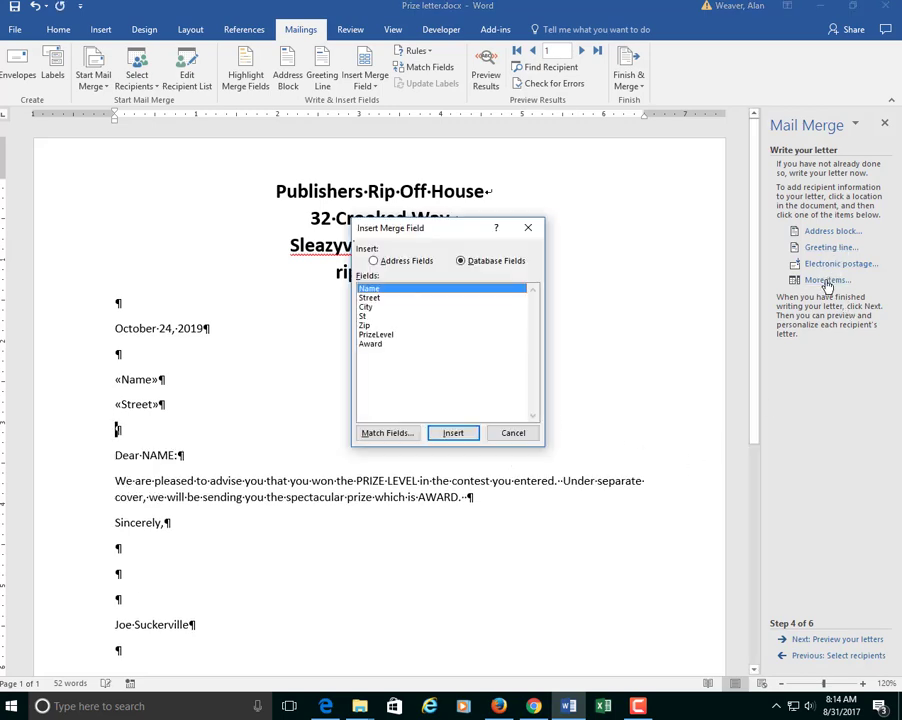
double_click(369, 308)
click(514, 489)
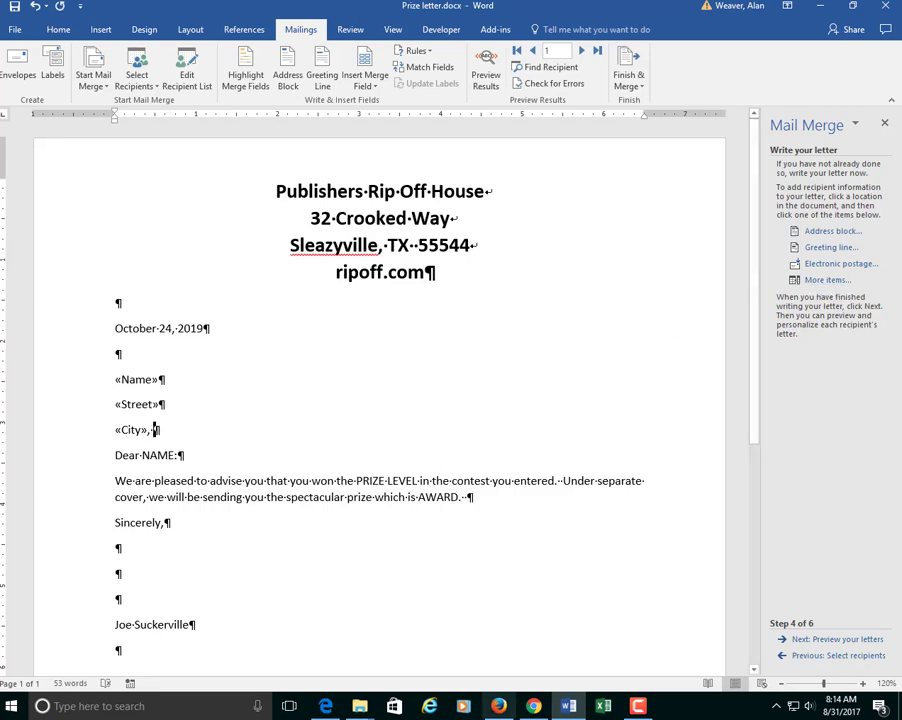
Step: Add the St and Zip merge fields after the City field on the same line, separated by two spaces
click(828, 280)
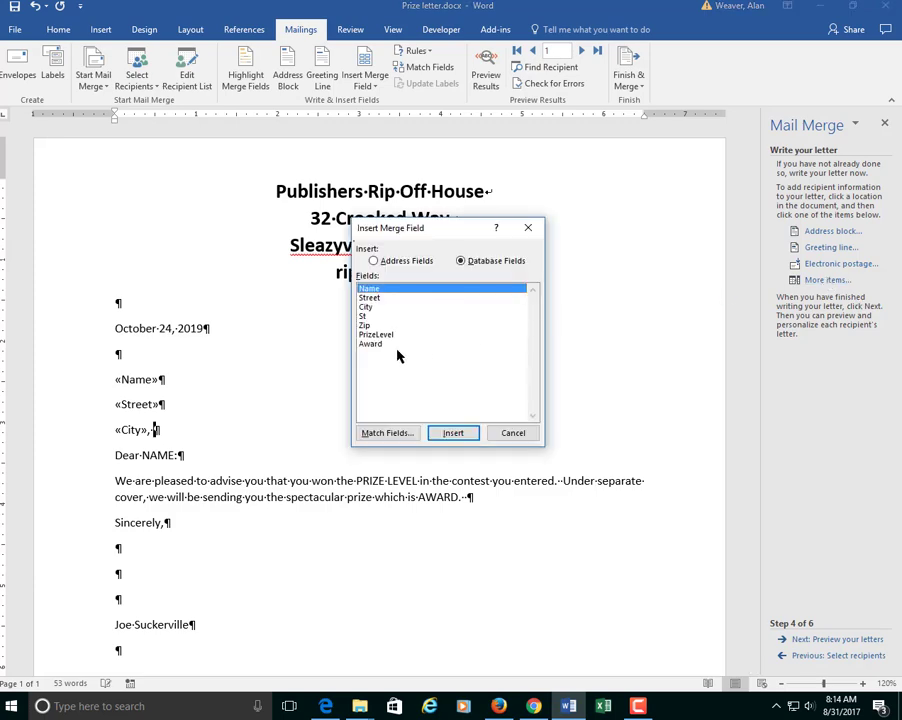
double_click(366, 317)
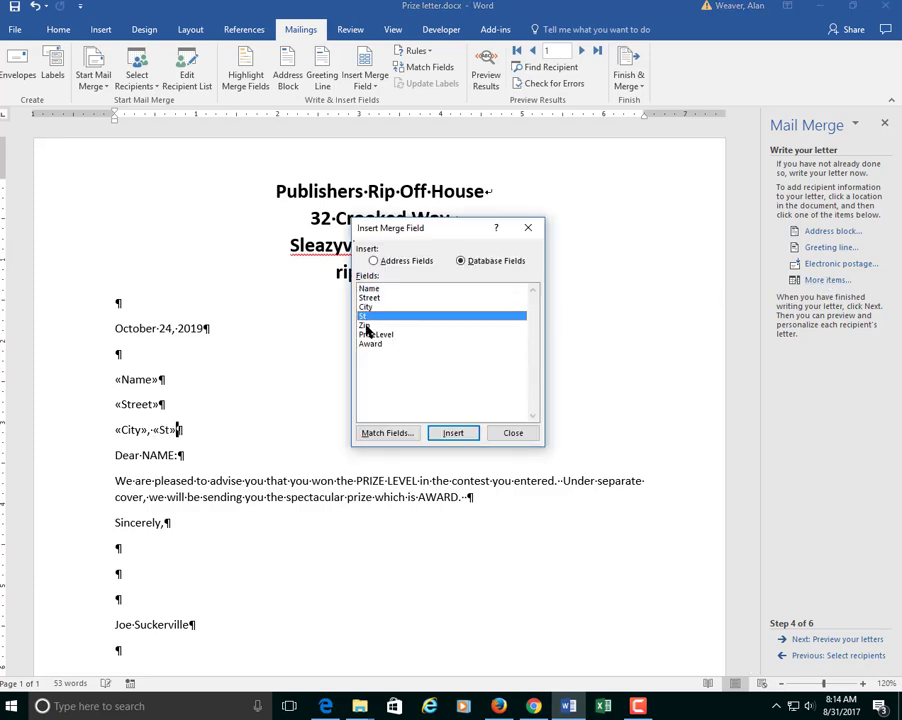
click(521, 435)
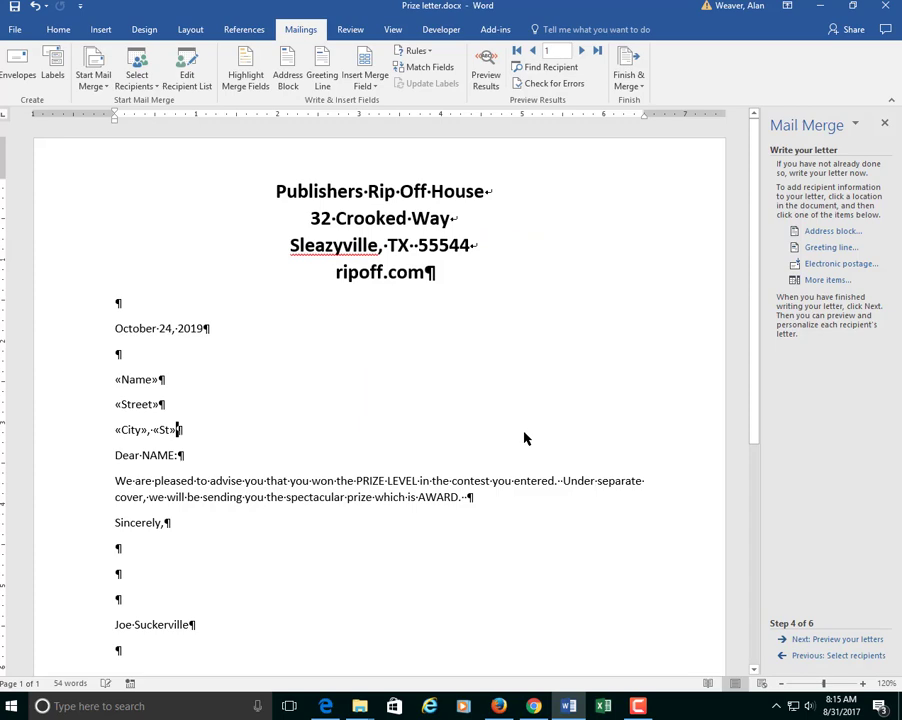
click(818, 281)
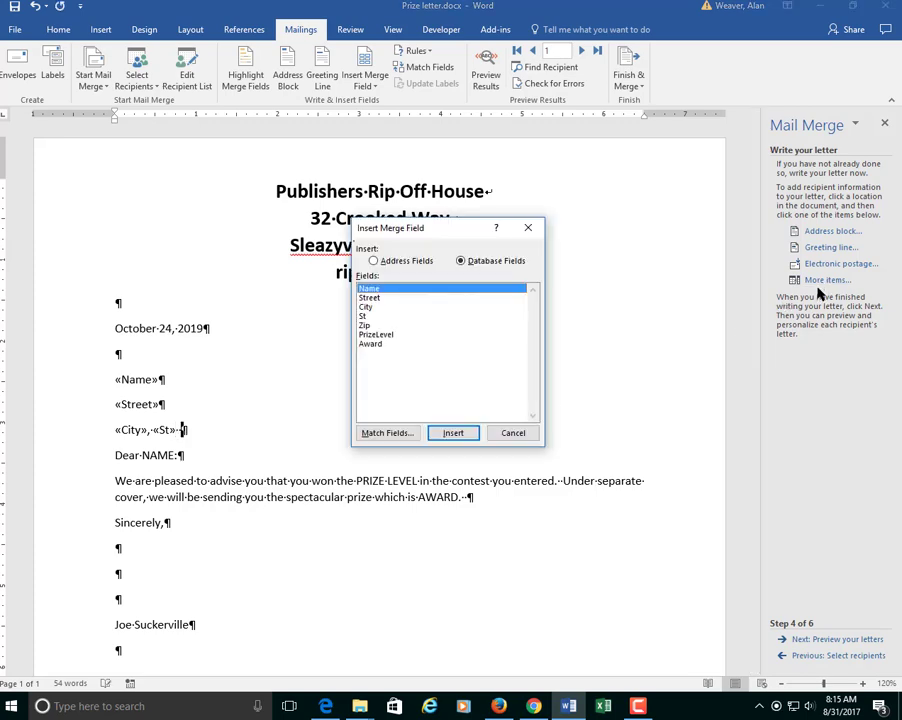
double_click(362, 327)
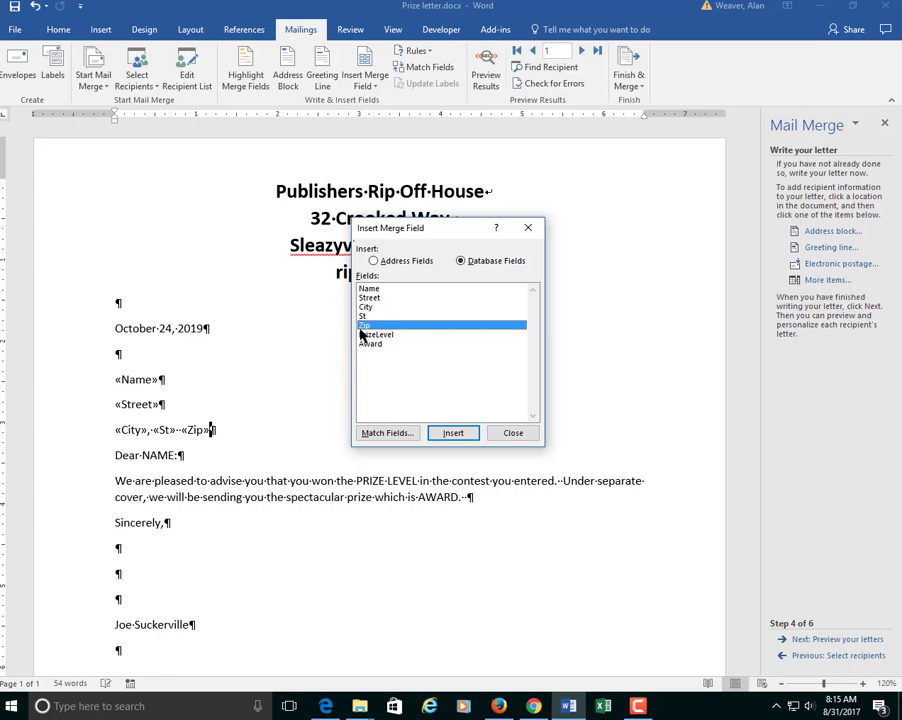
click(513, 433)
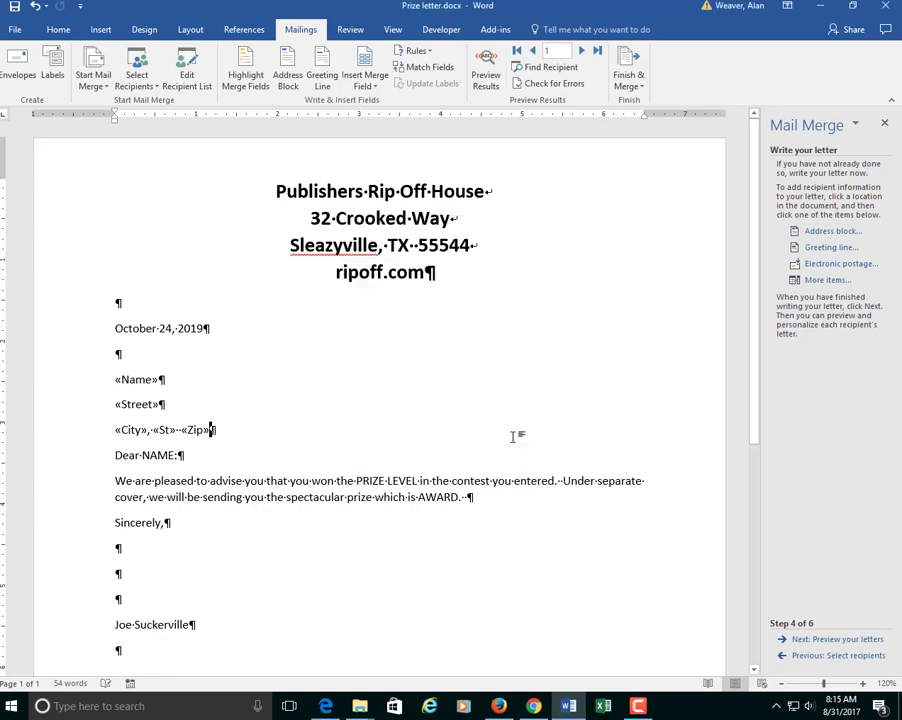
Step: Replace the NAME placeholder in the salutation with the Name merge field, keeping a space after "Dear"
double_click(157, 455)
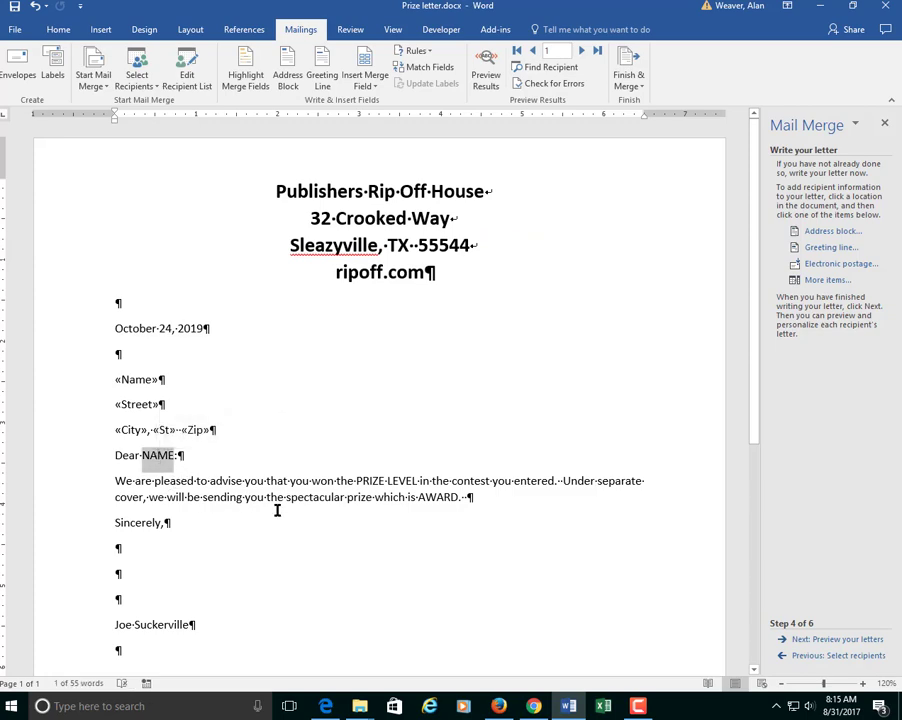
key(Delete)
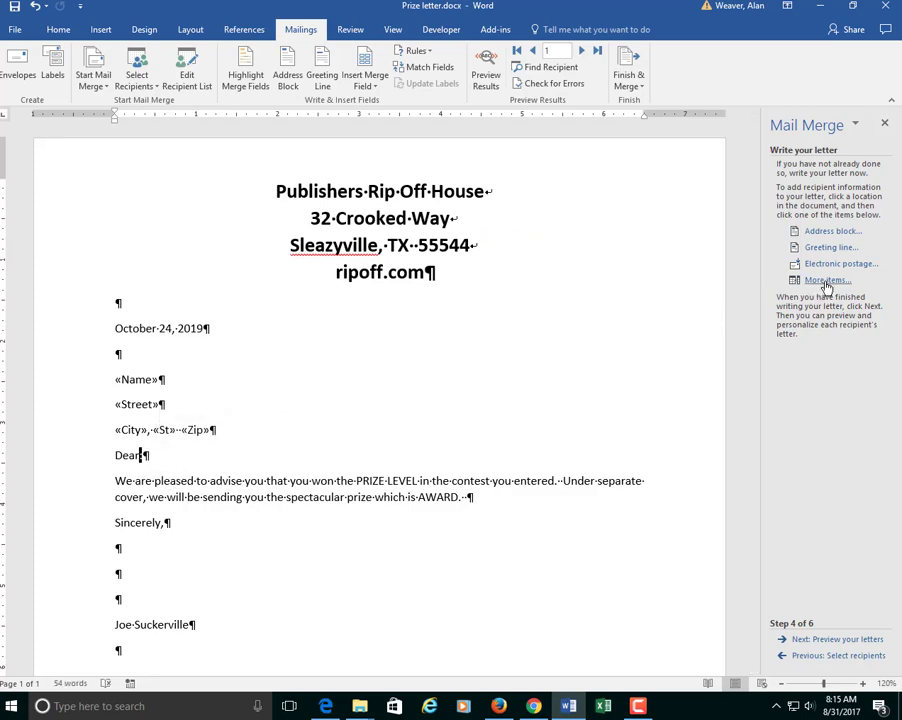
click(822, 282)
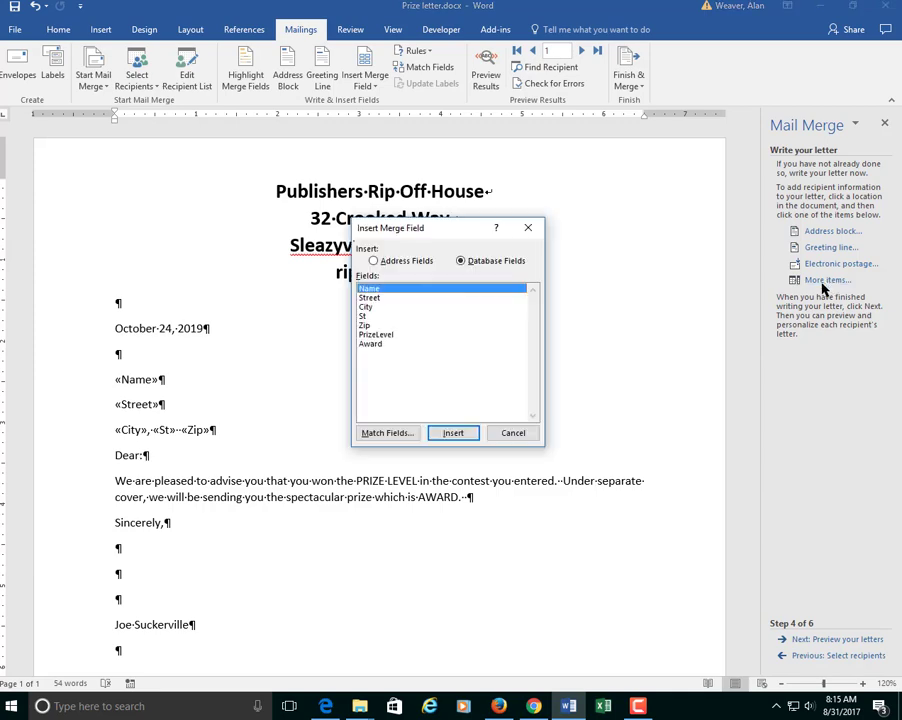
double_click(400, 291)
click(513, 432)
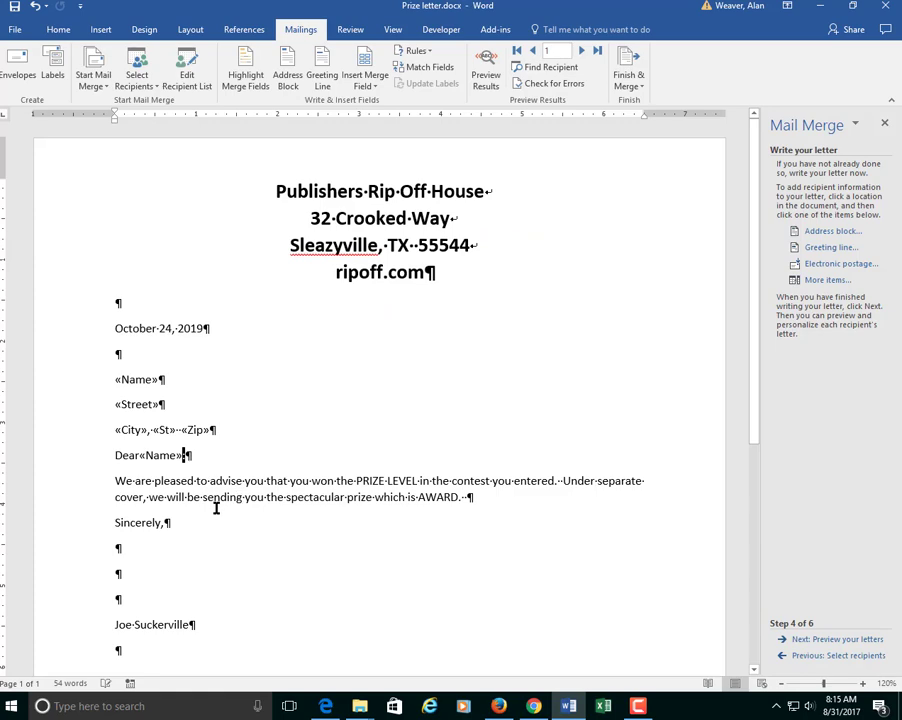
click(137, 455)
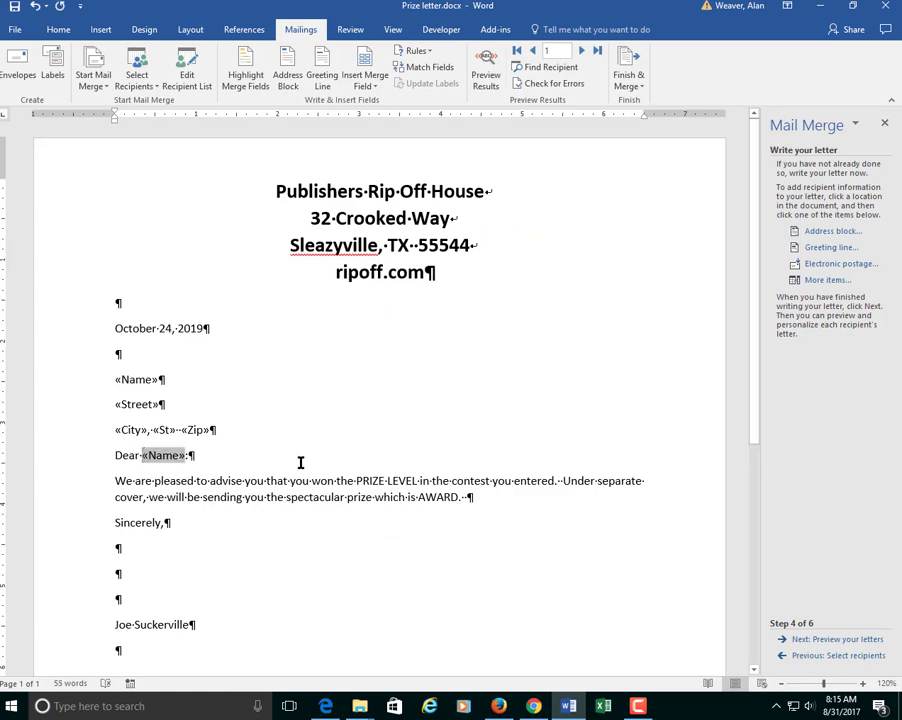
Step: Replace the PRIZE LEVEL placeholder in the body paragraph with the PrizeLevel merge field, followed by a space
click(406, 481)
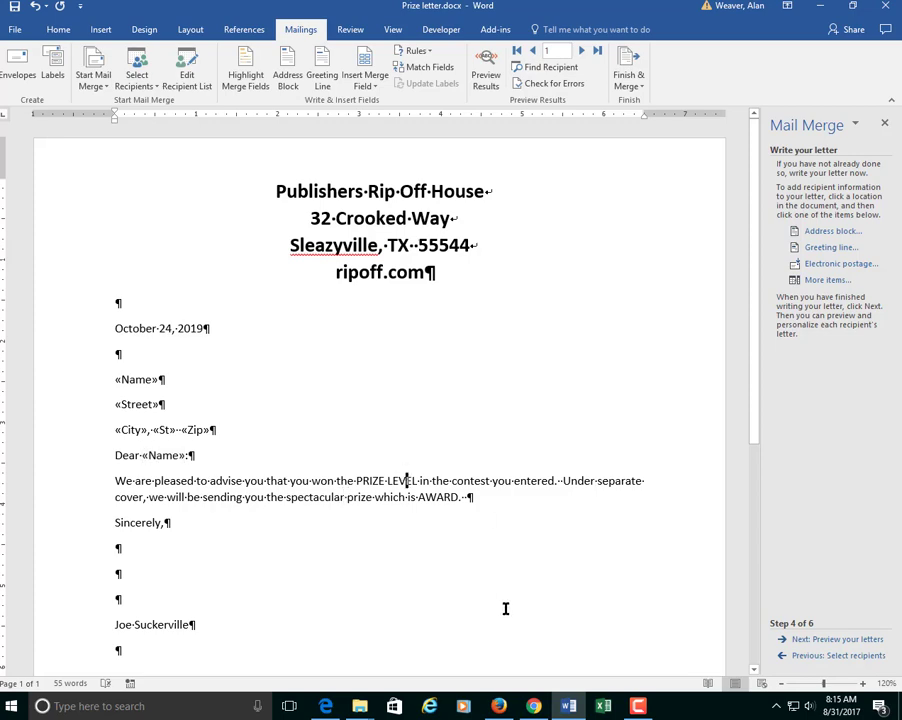
key(shift+Right)
key(shift+Right)
key(shift+Right)
key(shift+Right)
key(shift+Right)
key(shift+Right)
key(shift+Right)
key(shift+Right)
key(shift+Right)
key(shift+Right)
key(shift+Right)
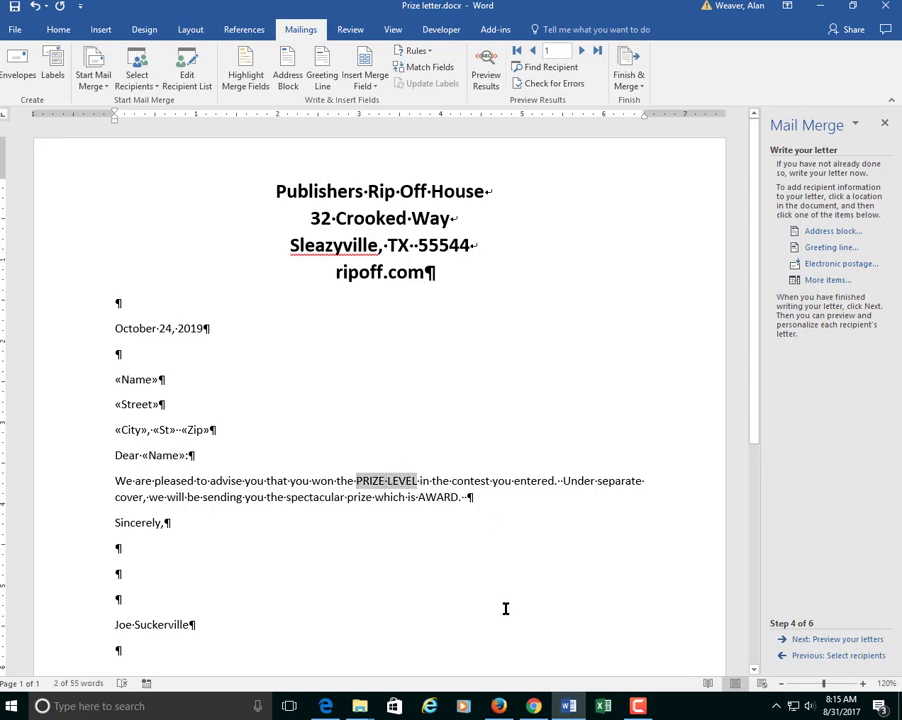
key(Delete)
click(822, 280)
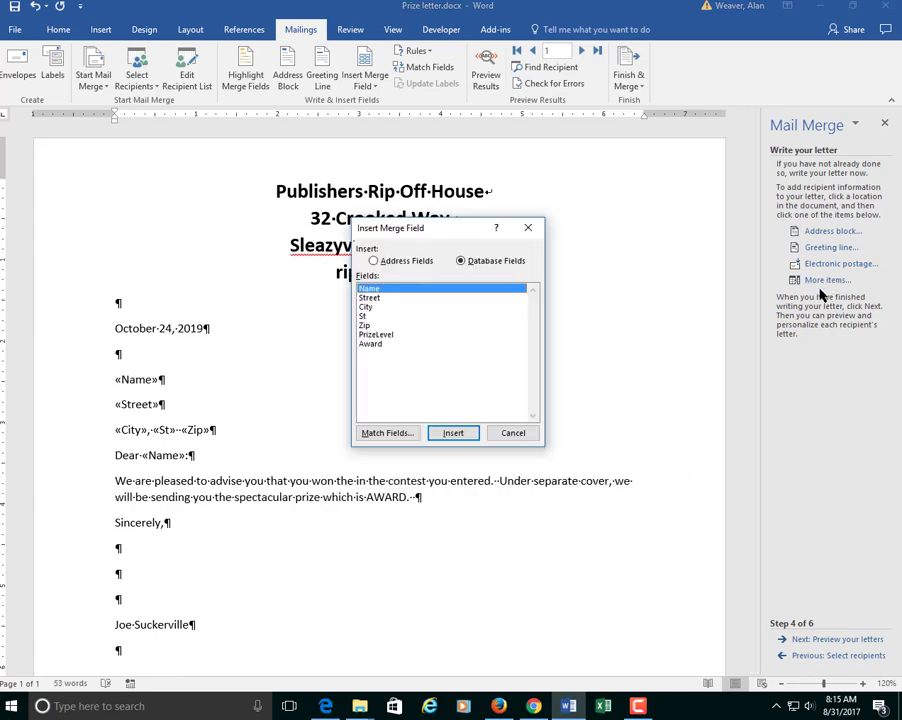
double_click(386, 336)
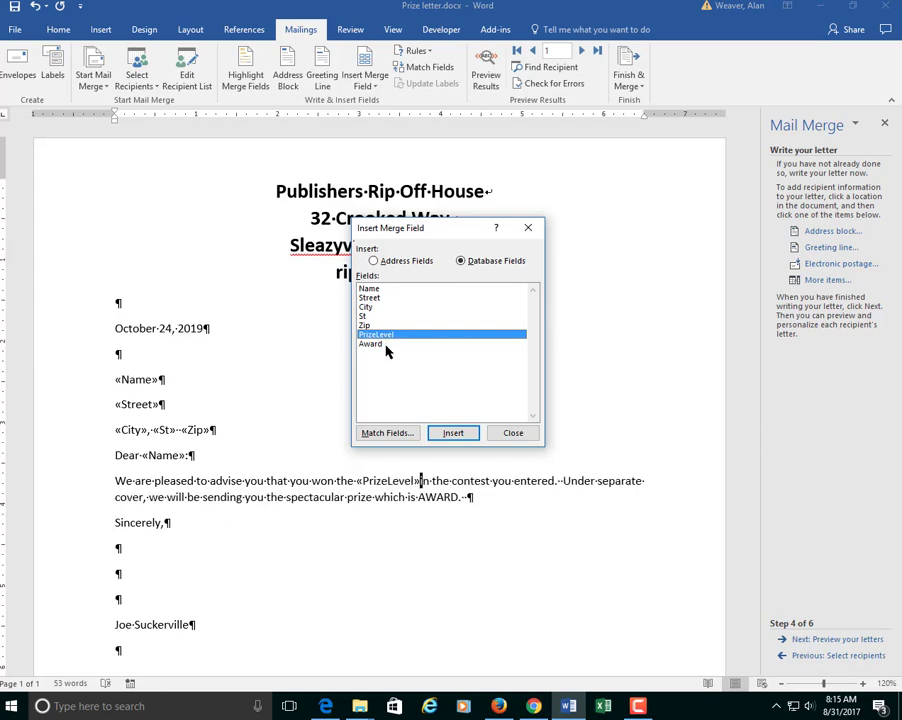
click(512, 432)
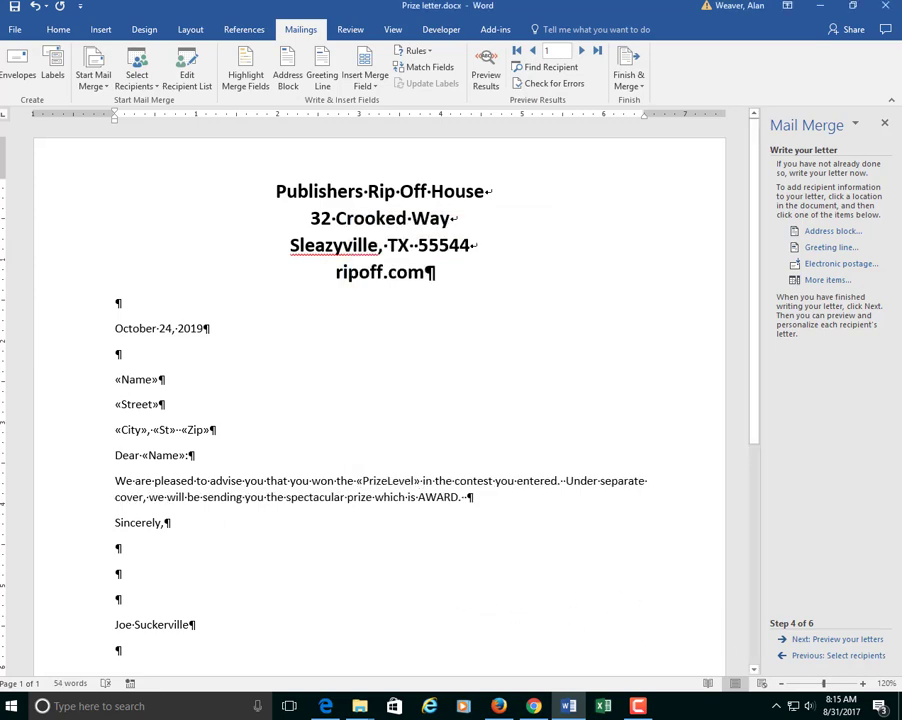
Step: Replace the AWARD placeholder at the end of the body paragraph with the Award merge field, preceded by a space
click(862, 683)
click(862, 683)
click(862, 683)
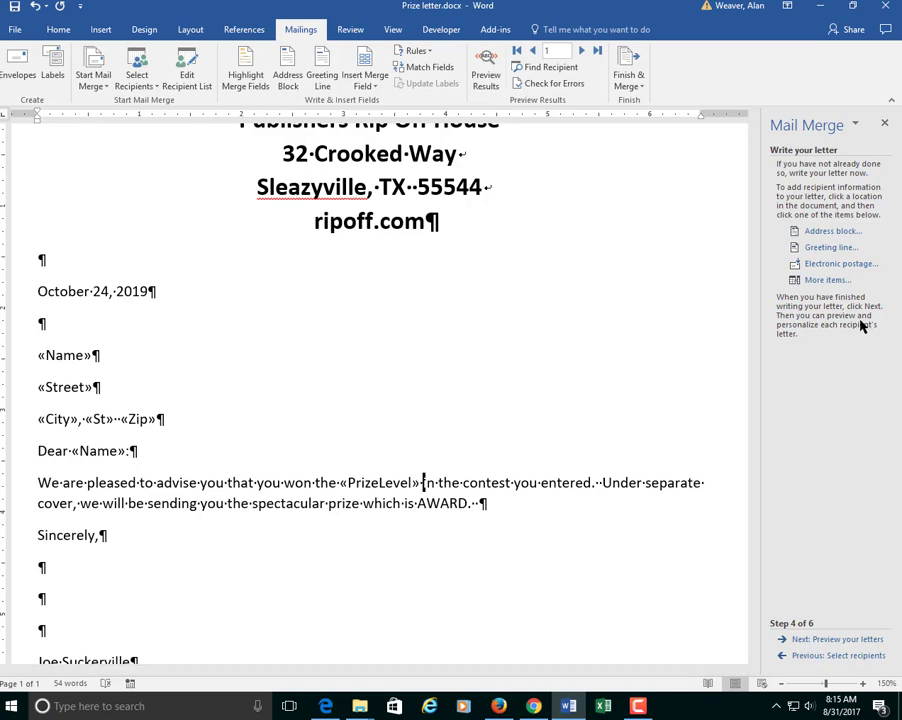
double_click(442, 503)
key(Delete)
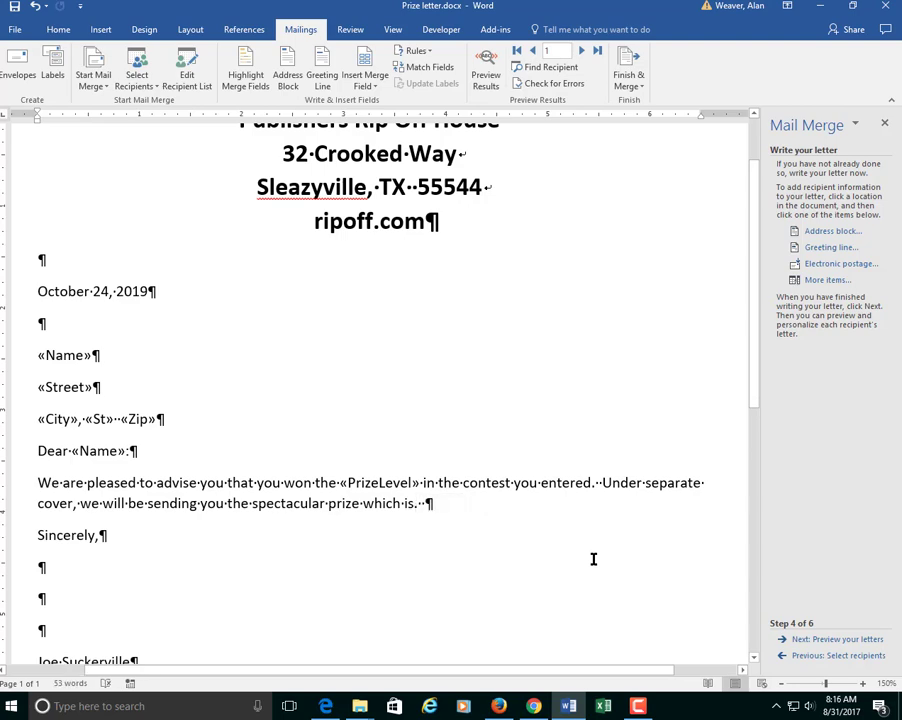
click(828, 281)
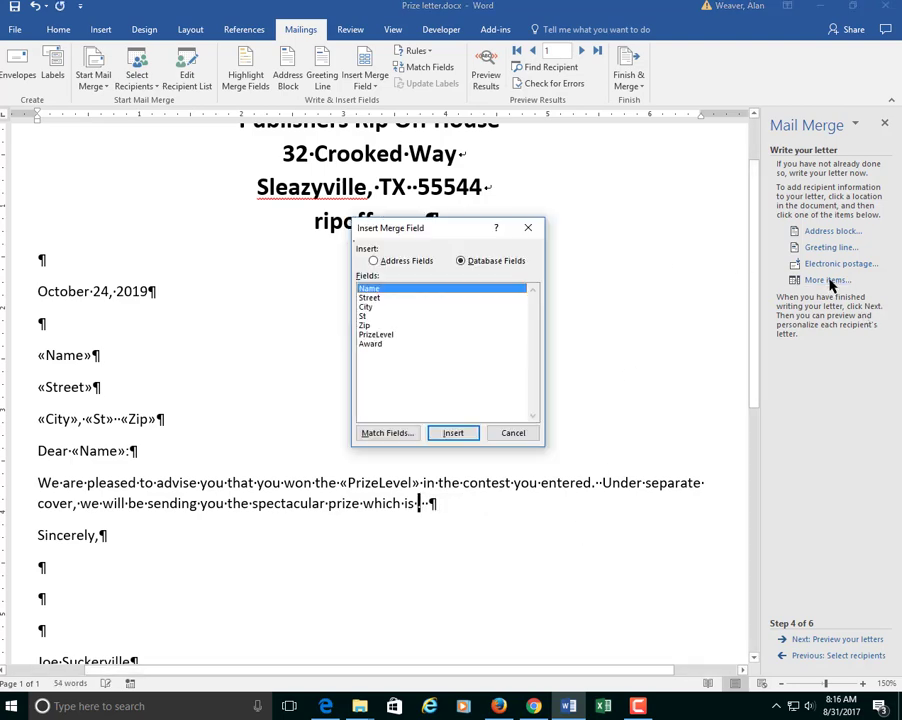
double_click(374, 345)
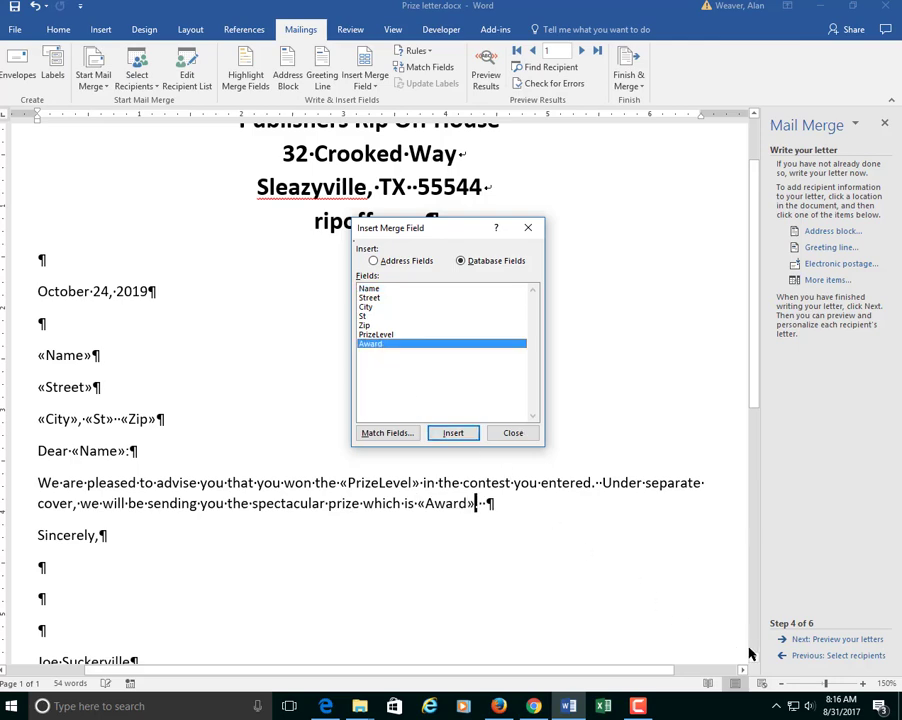
click(513, 433)
text(.)
key(Down)
key(Down)
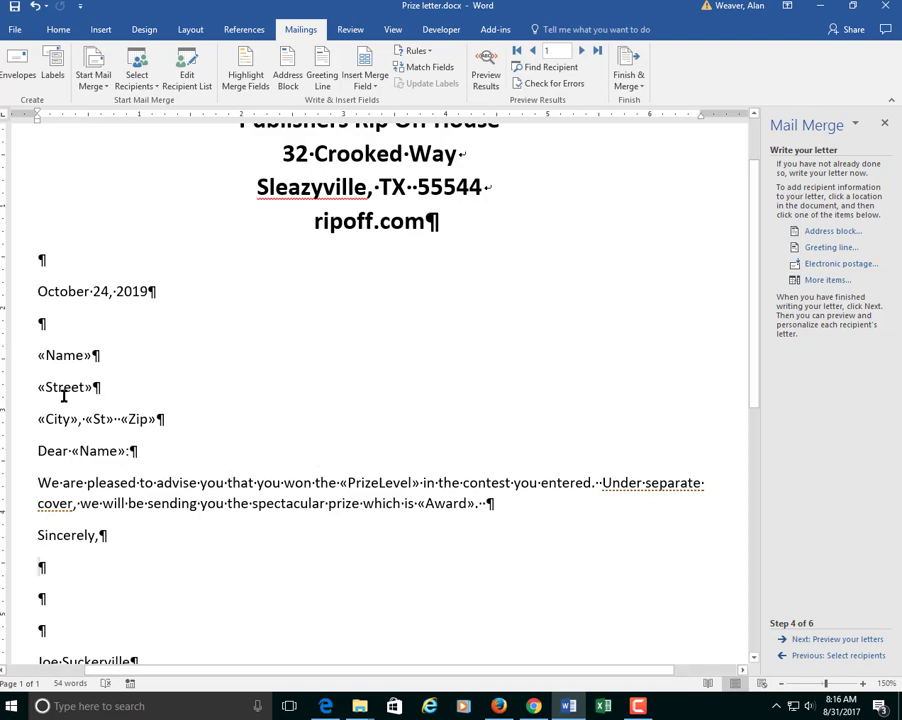
Step: Remove the space after paragraph from the three address lines and add a blank line before the salutation
drag(37, 357, 165, 420)
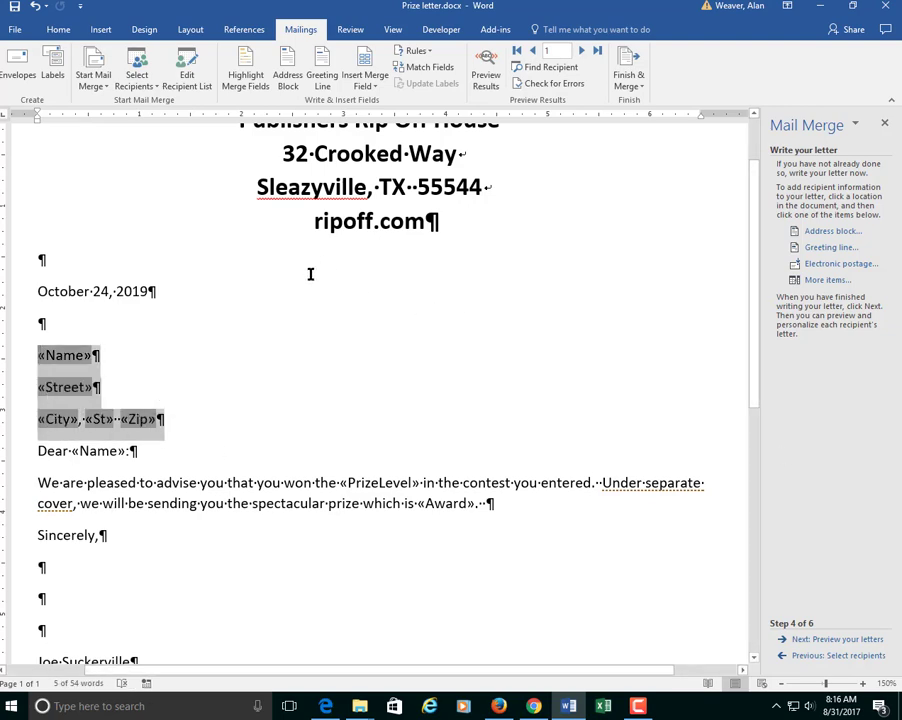
click(60, 31)
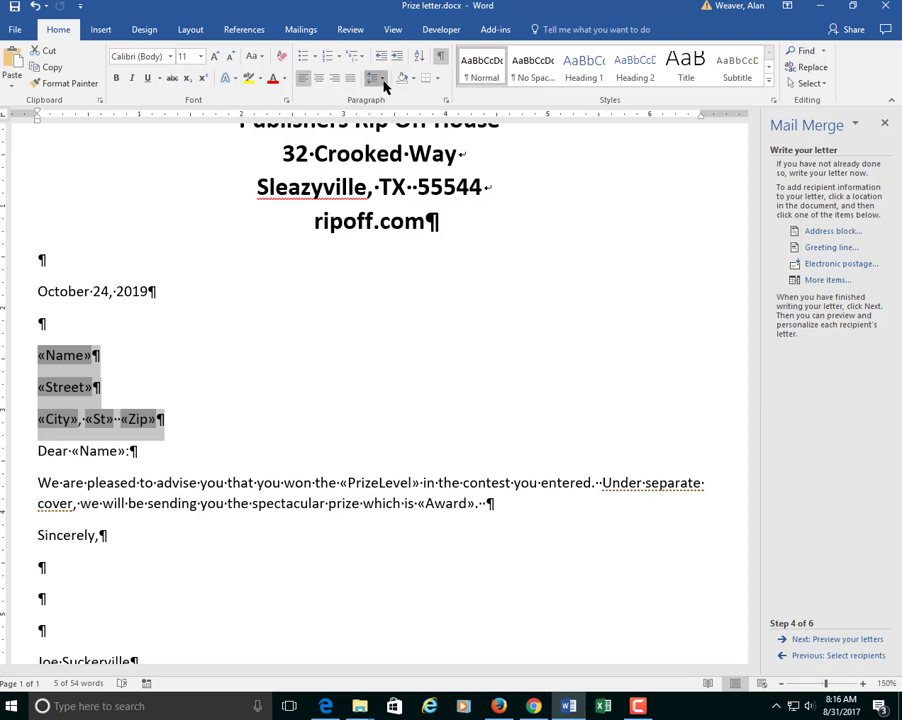
click(382, 84)
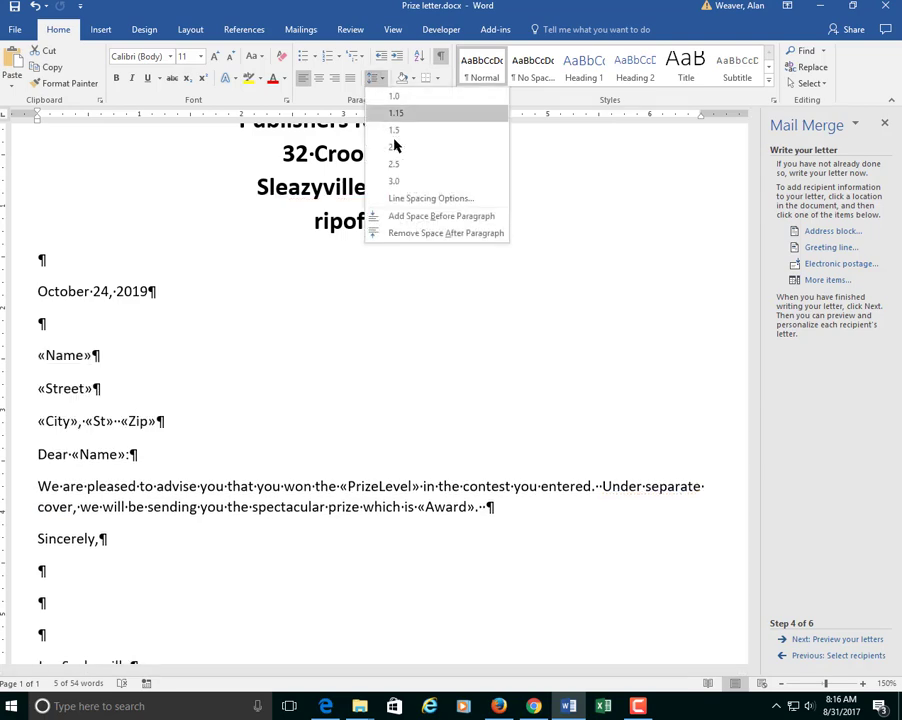
click(430, 234)
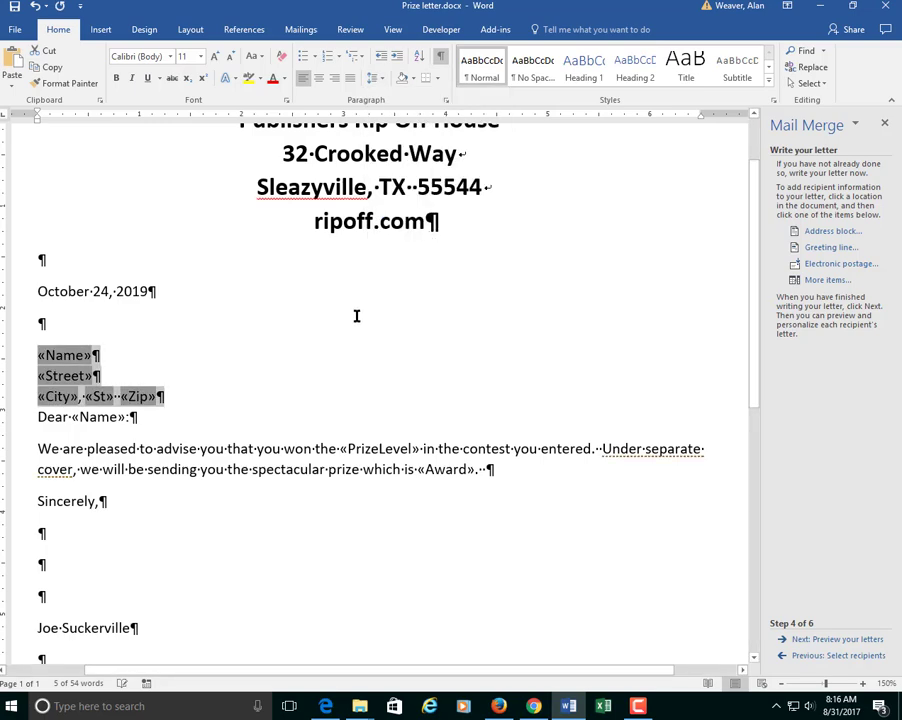
click(157, 393)
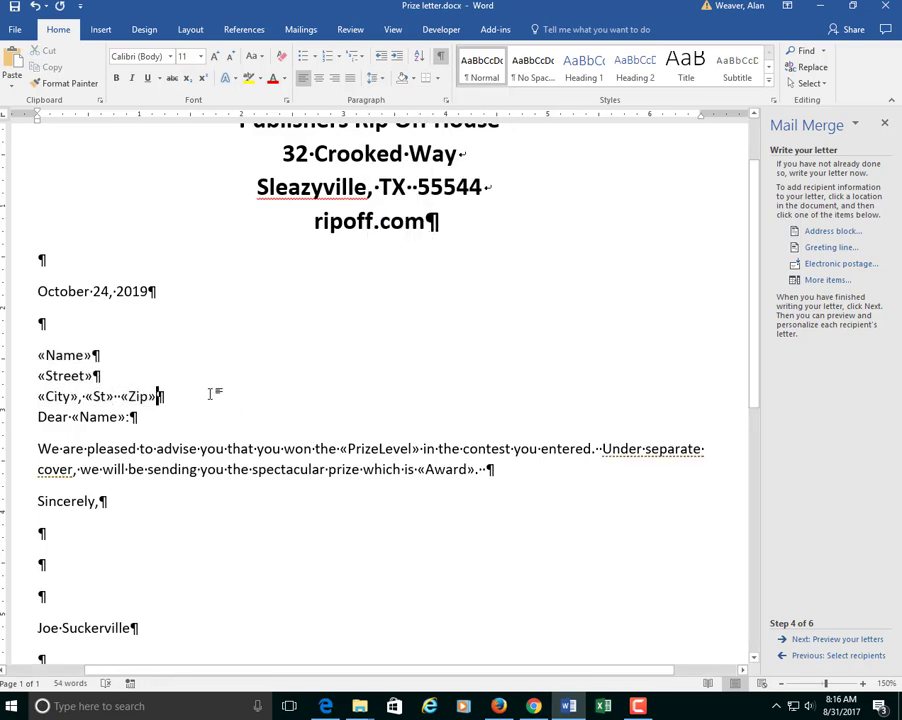
key(Return)
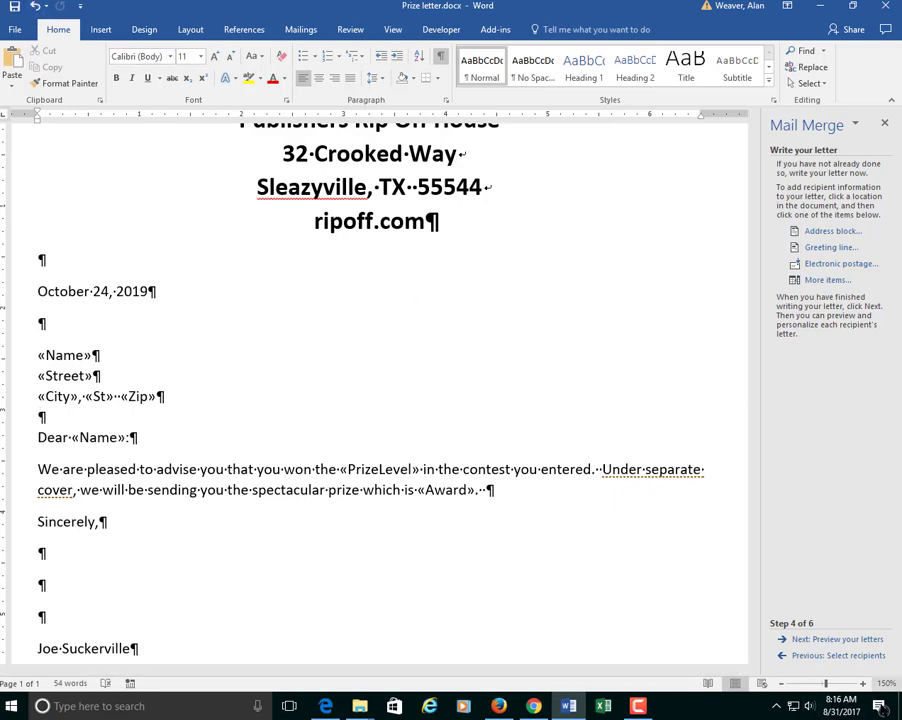
Step: Proceed to previewing the merged letters and hide the formatting marks
click(846, 640)
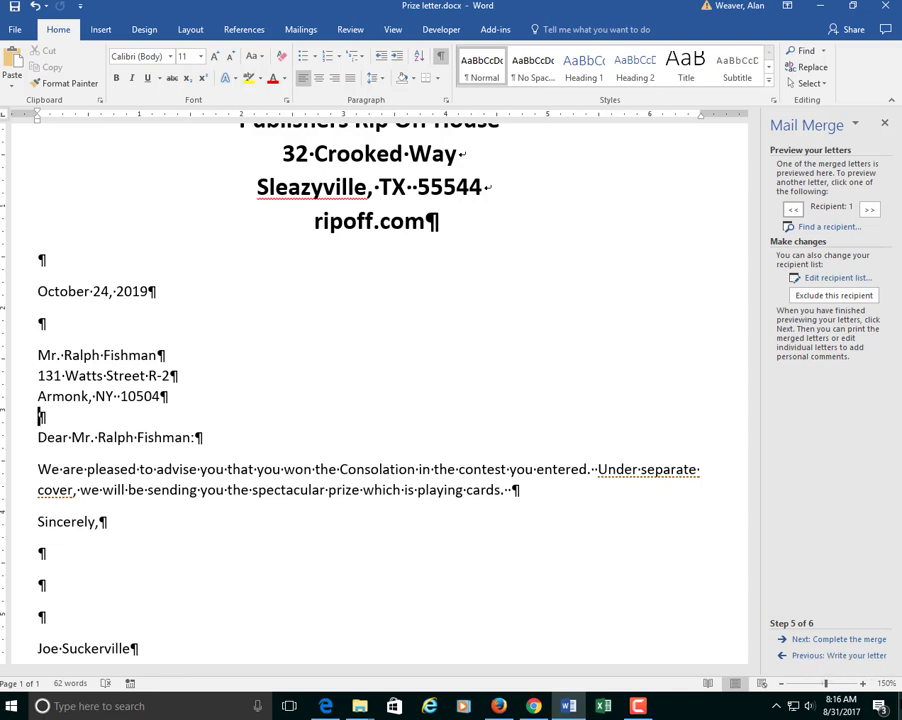
click(439, 57)
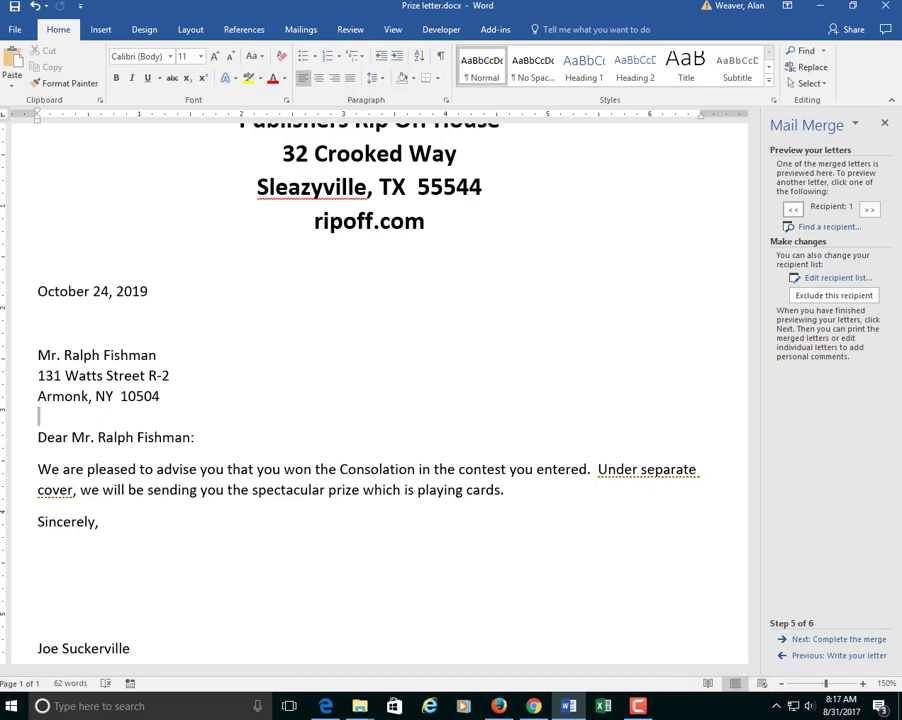
Step: Page forward through the previewed letters to recipient 22, checking the merged text
click(866, 211)
click(866, 211)
click(866, 211)
click(866, 211)
click(868, 211)
click(868, 211)
click(868, 211)
click(868, 211)
click(868, 211)
click(868, 211)
click(868, 211)
click(868, 211)
click(868, 211)
click(868, 211)
click(868, 211)
click(868, 211)
click(868, 211)
click(868, 211)
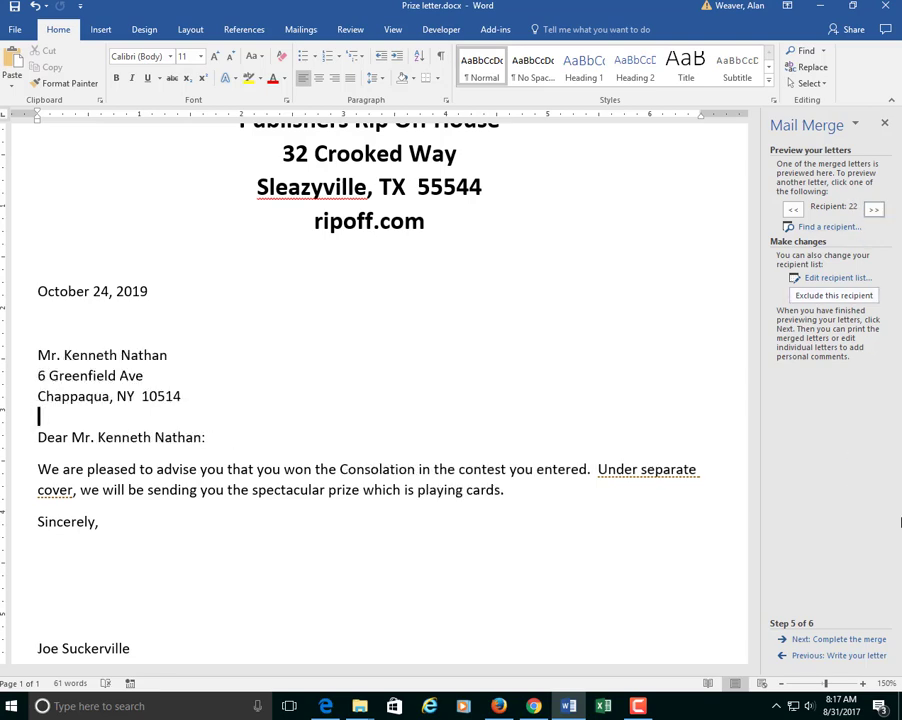
Step: Go back to writing the letter and add the word "prize" after the PrizeLevel field in the body paragraph
click(840, 655)
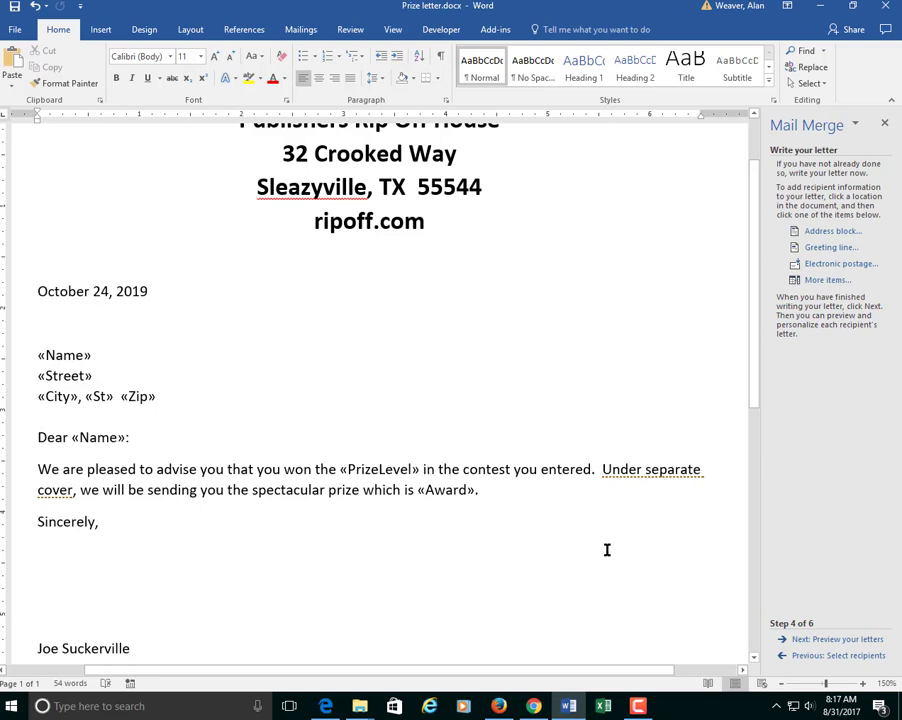
text(prize)
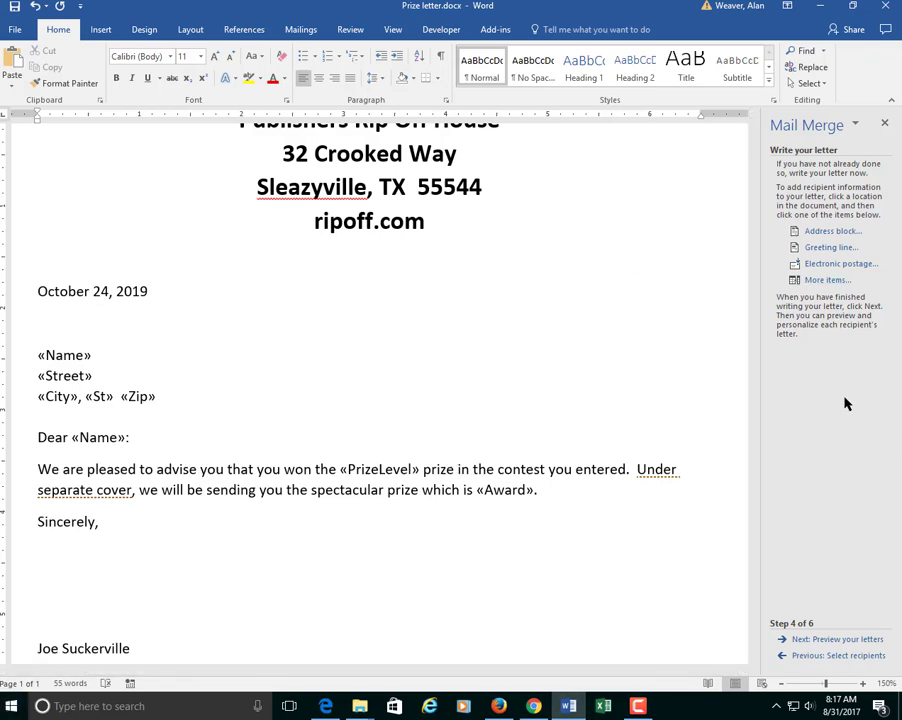
Step: Proceed to previewing the letters and page forward to recipient 46, checking the corrected prize wording
click(832, 640)
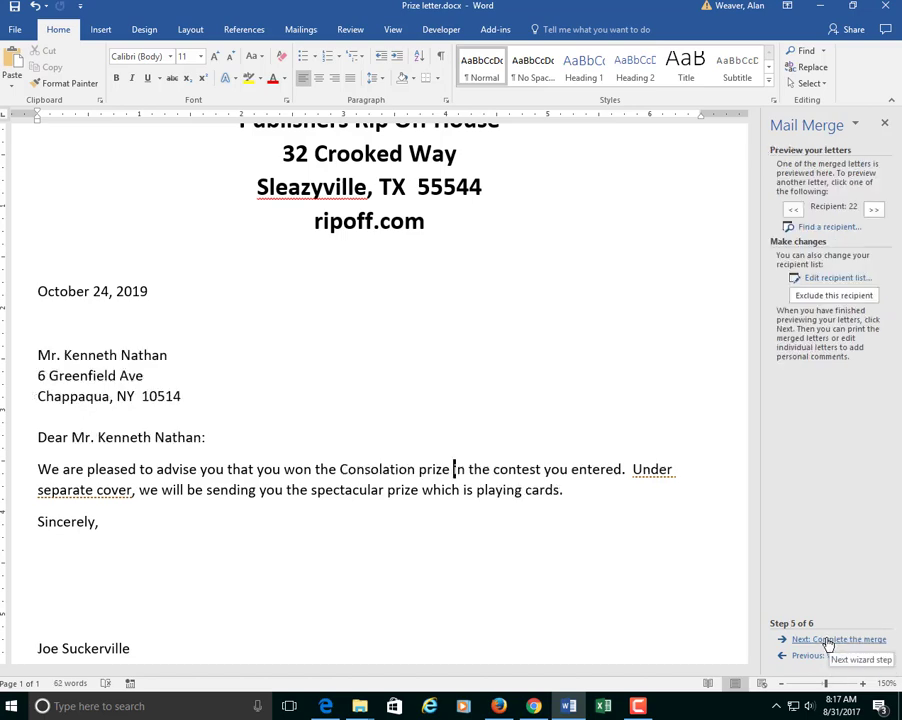
click(874, 211)
click(874, 211)
click(874, 211)
click(874, 211)
click(874, 211)
click(874, 211)
click(874, 211)
click(874, 211)
click(874, 211)
click(874, 211)
click(874, 211)
click(874, 211)
click(874, 211)
click(874, 211)
click(874, 211)
click(874, 211)
click(874, 211)
click(874, 211)
click(874, 211)
click(874, 211)
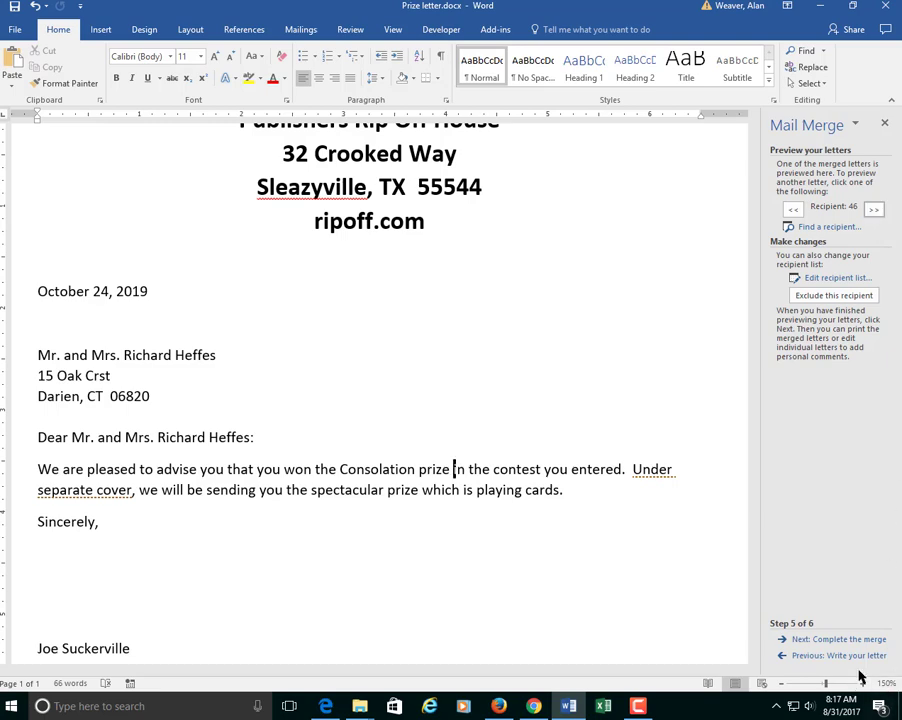
Step: Complete the merge and merge all records into a new document of individual letters
click(839, 640)
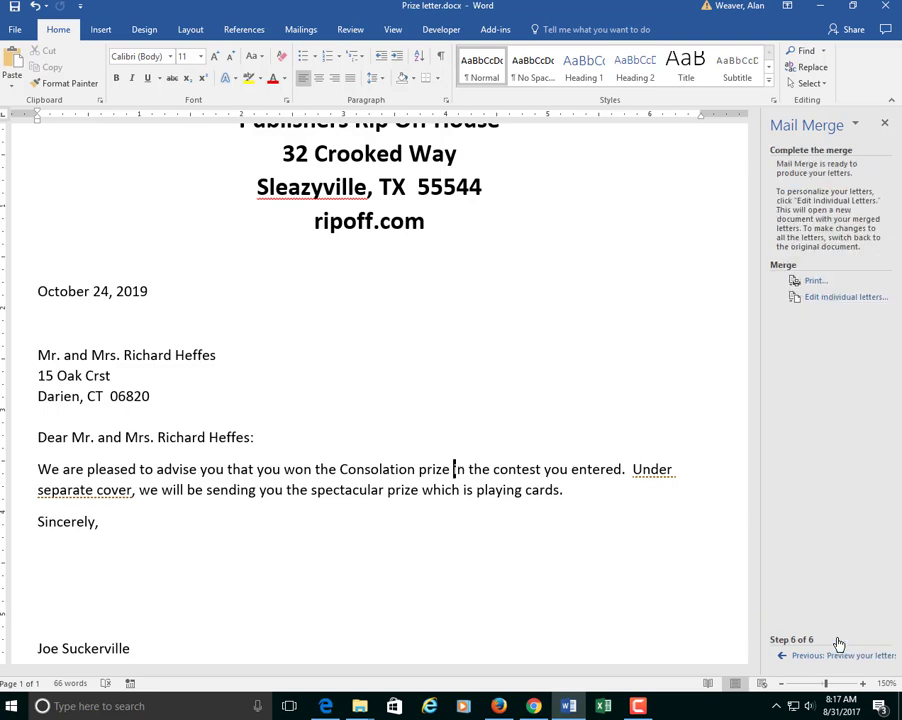
click(843, 298)
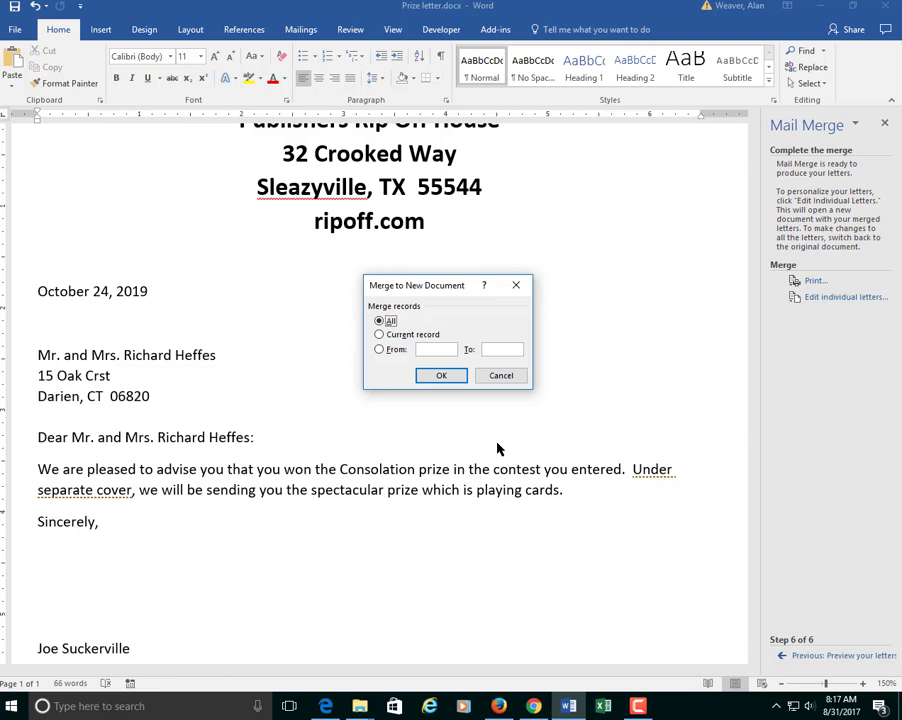
click(441, 377)
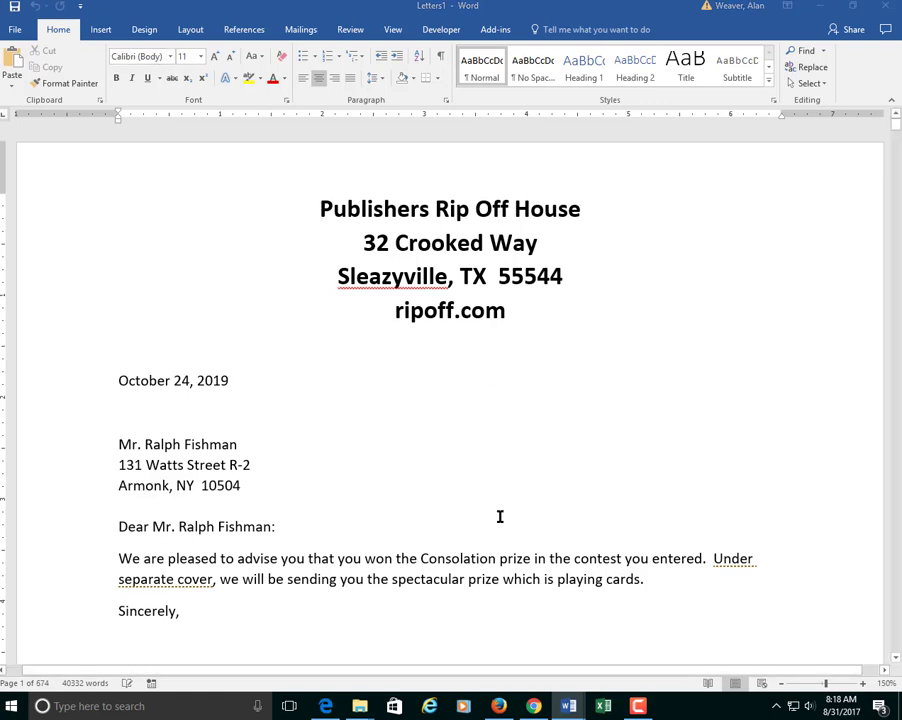
Step: Create a new blank document and make it a labels mail merge, dismissing the label options
key(ctrl+n)
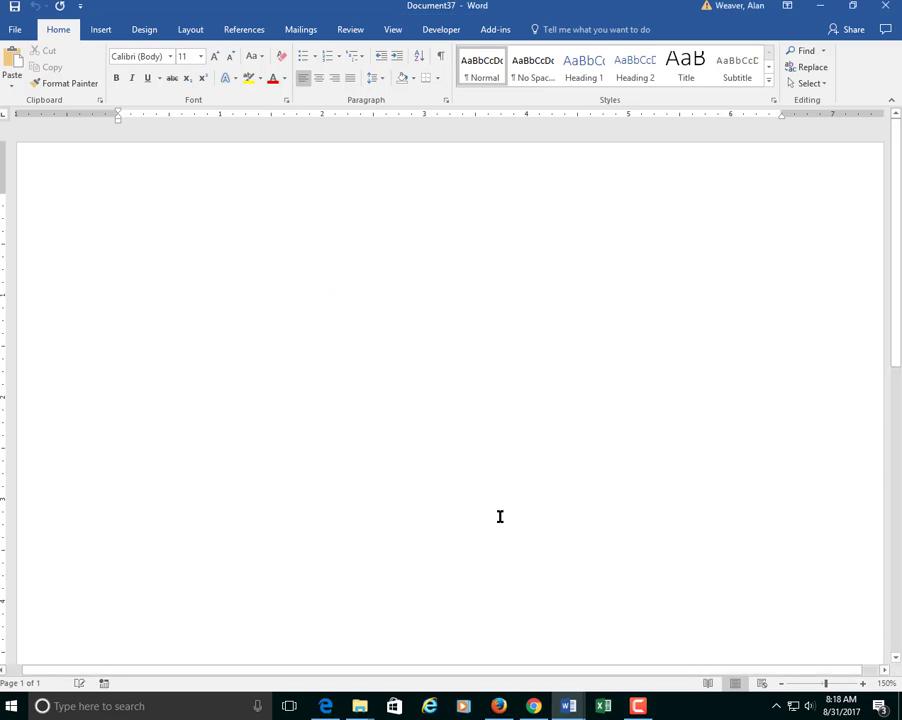
click(304, 30)
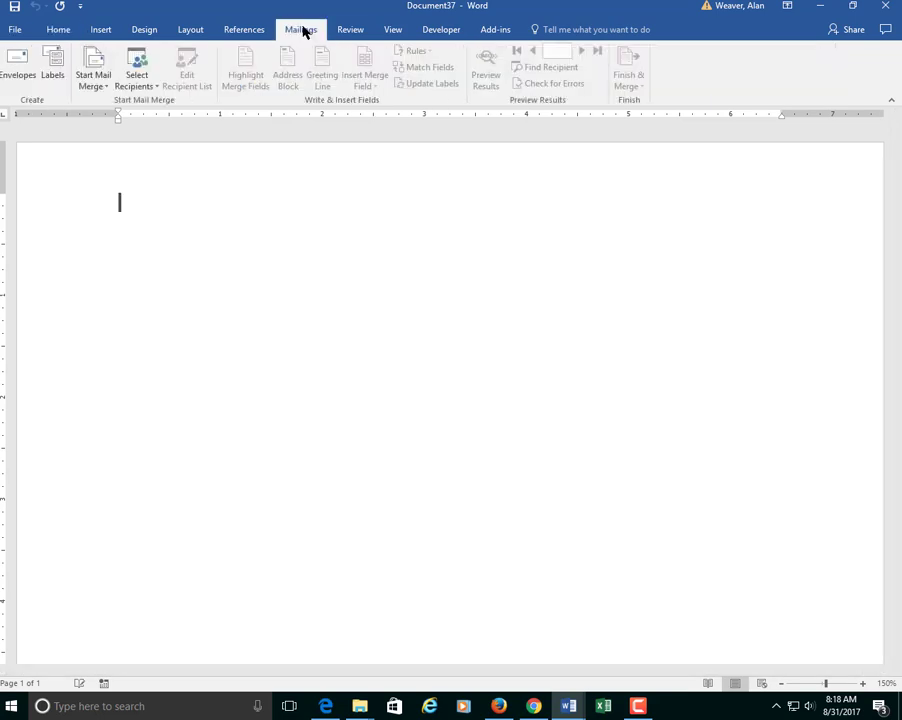
click(97, 82)
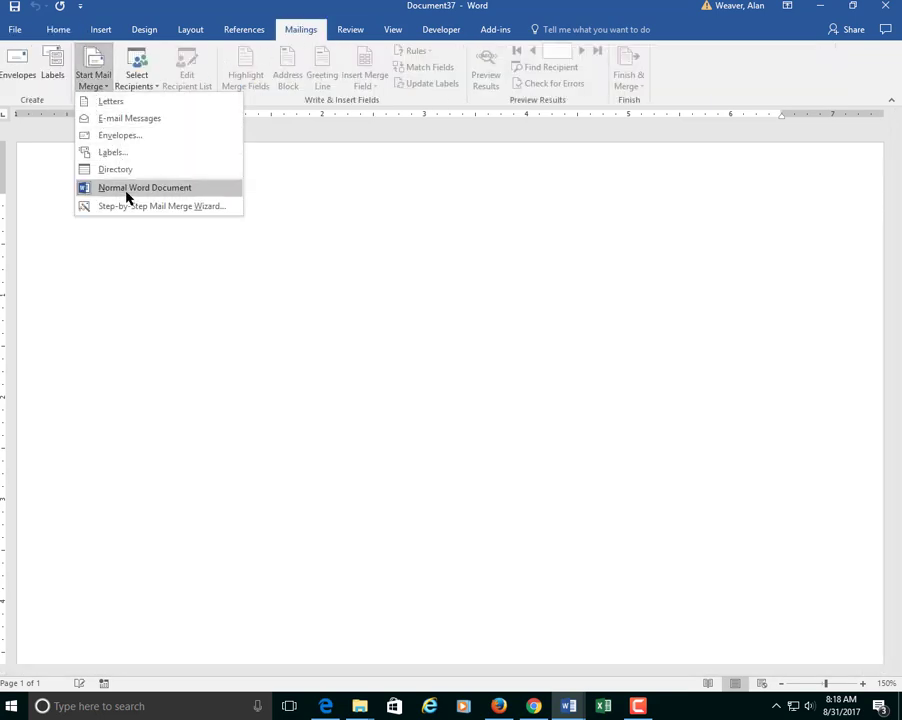
click(130, 152)
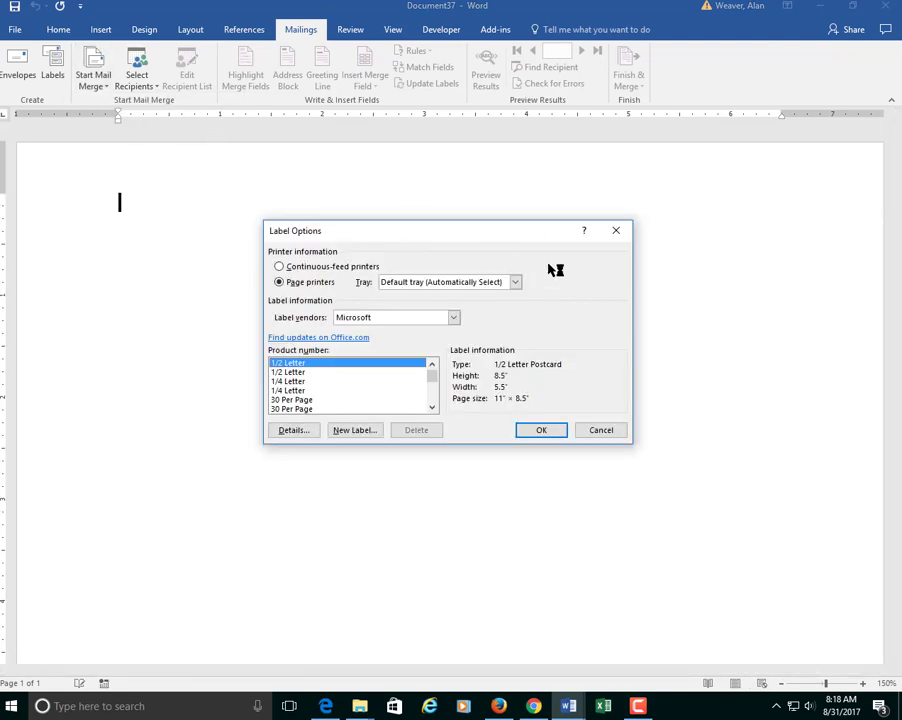
click(608, 433)
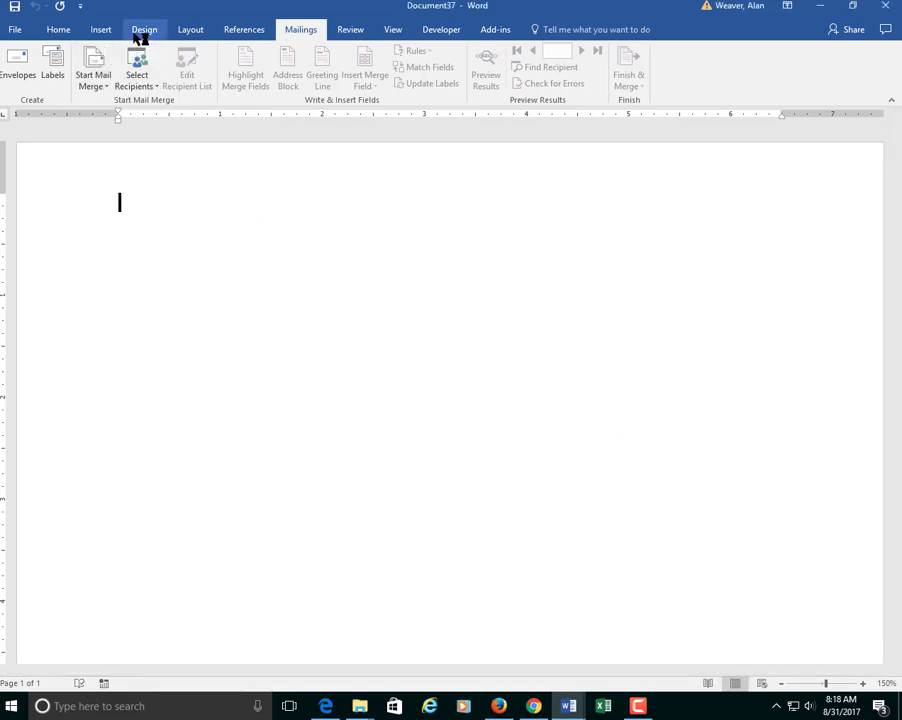
Step: Start the step-by-step mail merge wizard with labels, proceed to the starting document and open the label options
click(108, 88)
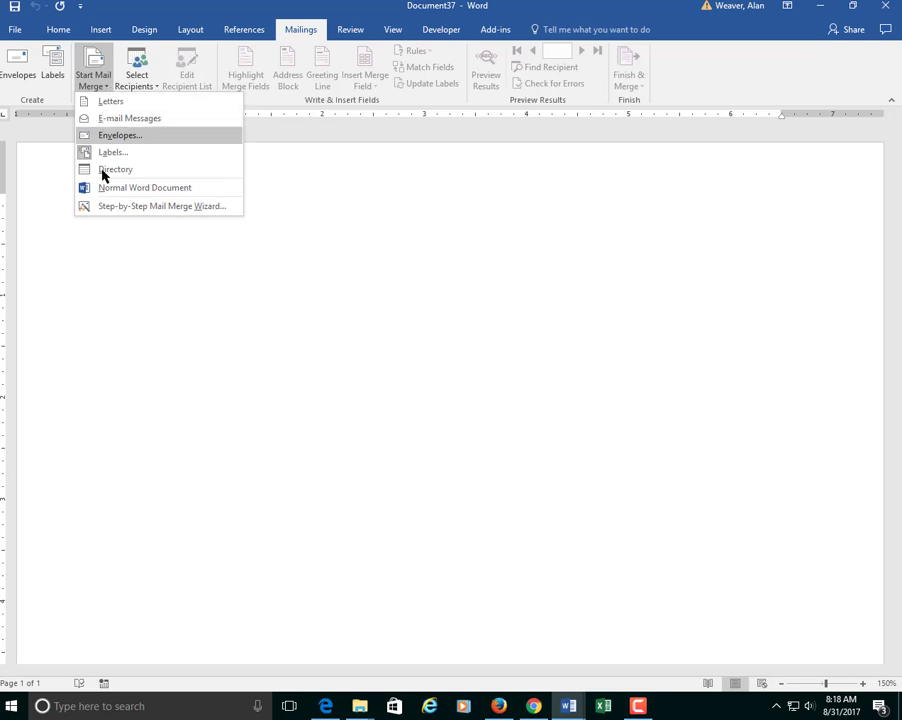
click(120, 204)
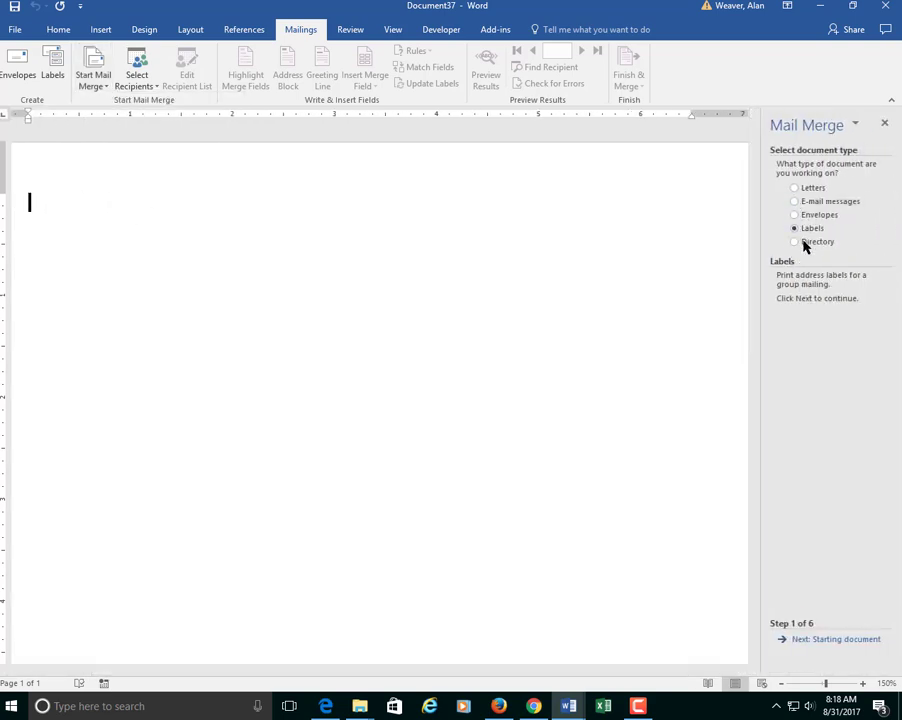
click(838, 640)
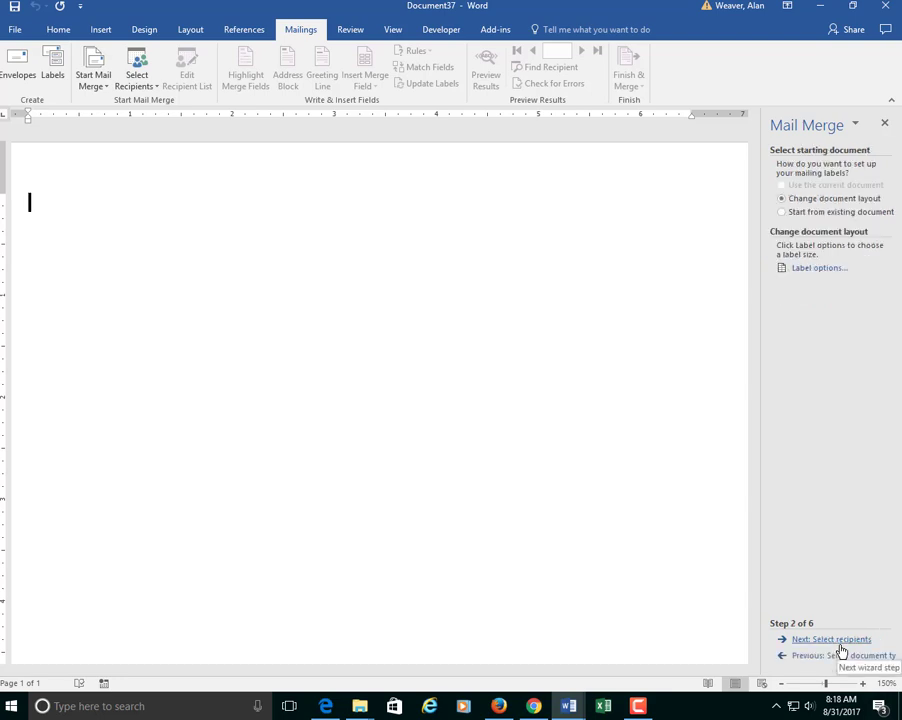
click(812, 270)
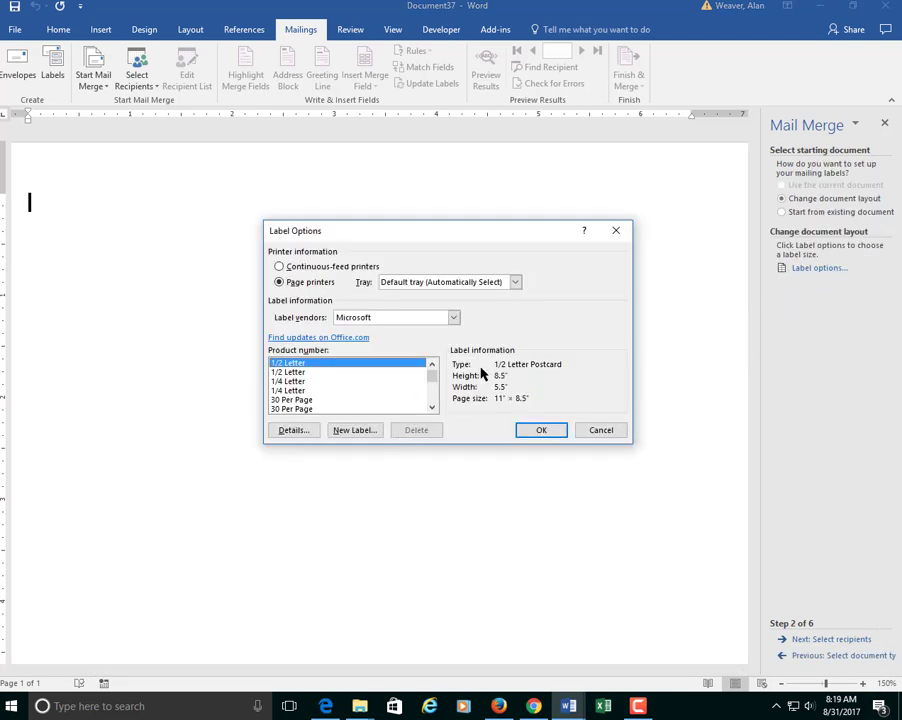
Step: Try Avery A4/A5 as the label vendor and look through its product numbers as far as 5284
click(455, 318)
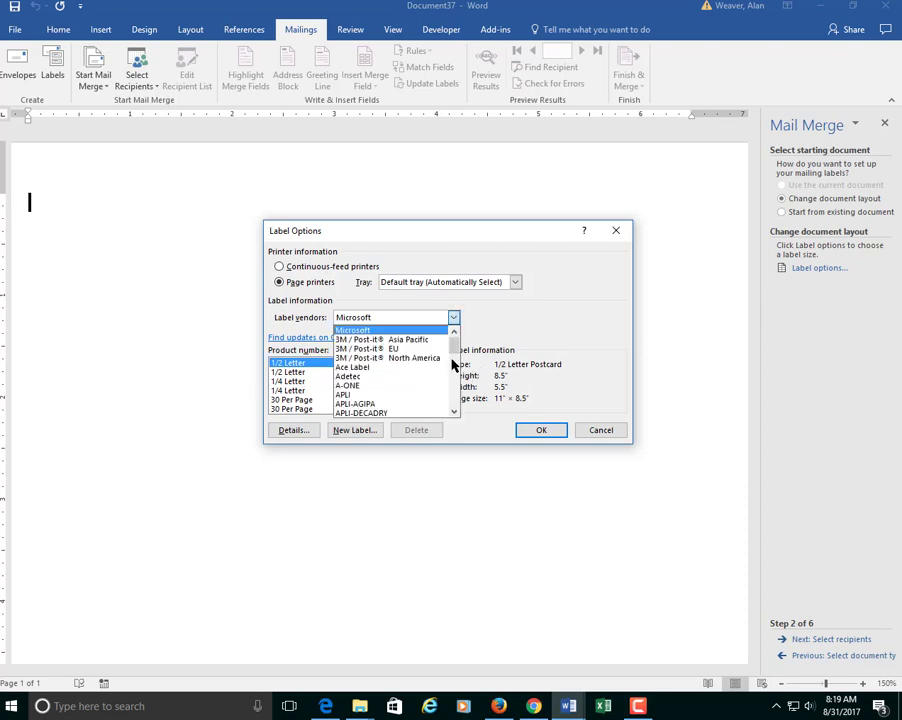
click(454, 413)
click(454, 413)
click(454, 413)
click(454, 413)
click(375, 386)
click(285, 391)
key(Down)
key(Down)
key(Down)
key(Down)
key(Down)
key(Down)
key(Down)
key(Down)
key(Down)
key(Down)
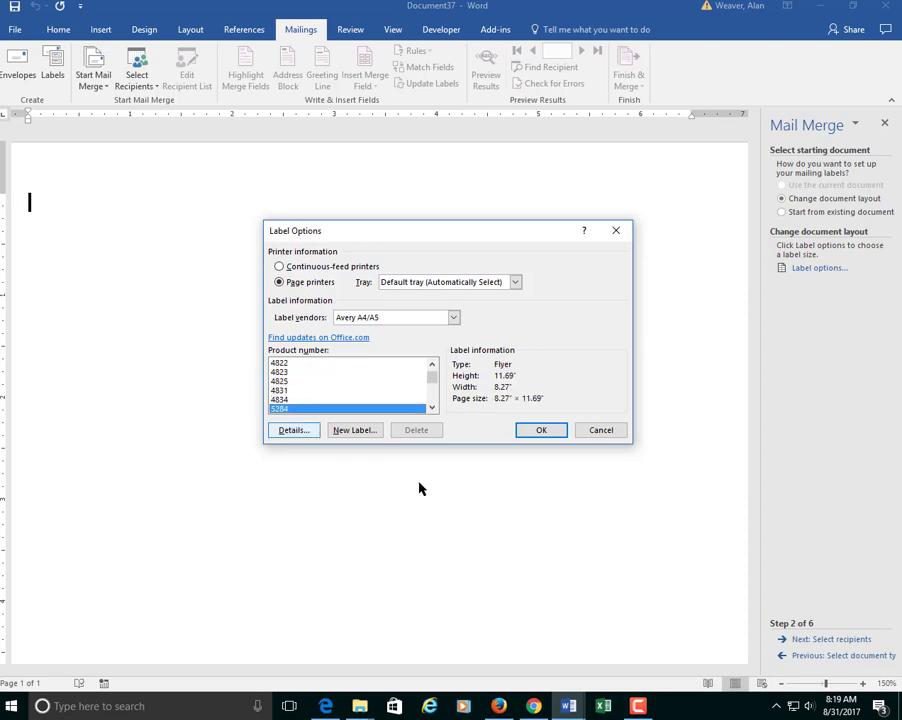
Step: Set the label vendor to Avery US Letter and go to its product list
click(453, 317)
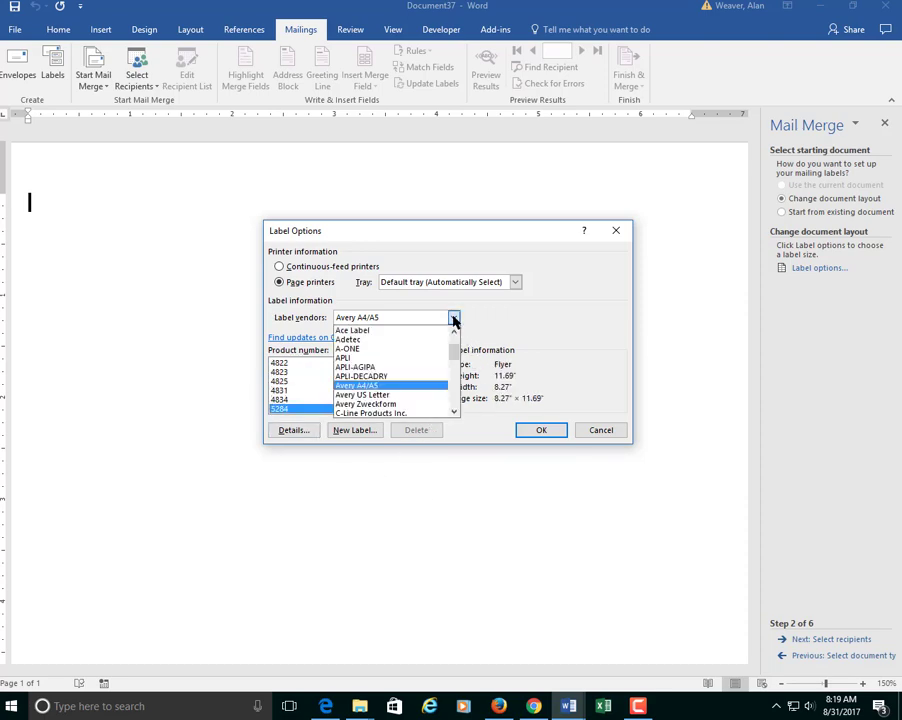
click(383, 396)
click(291, 393)
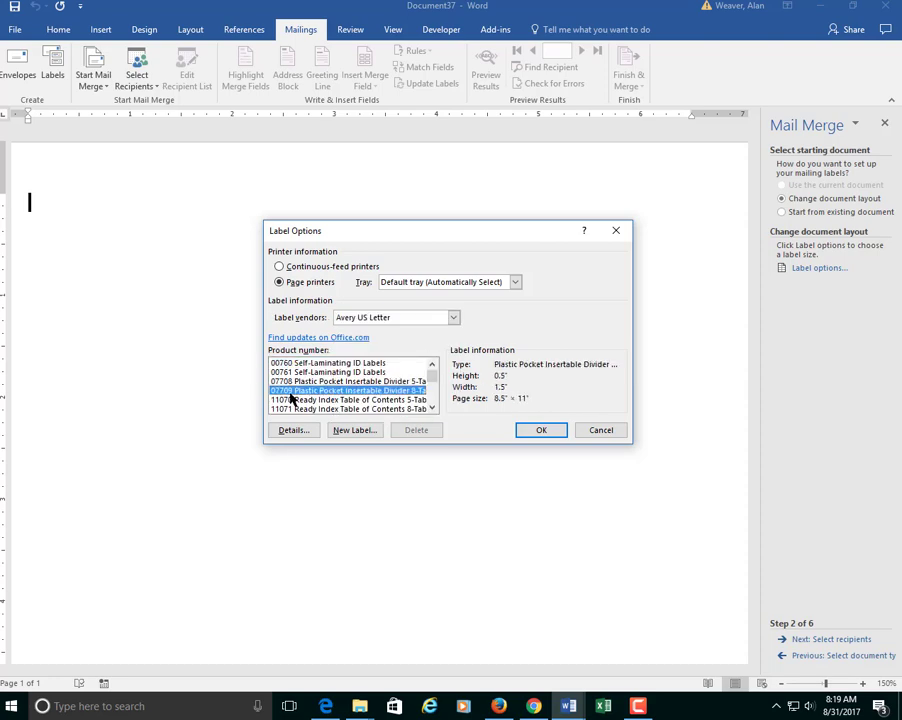
Step: Look through the Avery US Letter products from 6450 Round Labels onward and return to the start of the list
key(6)
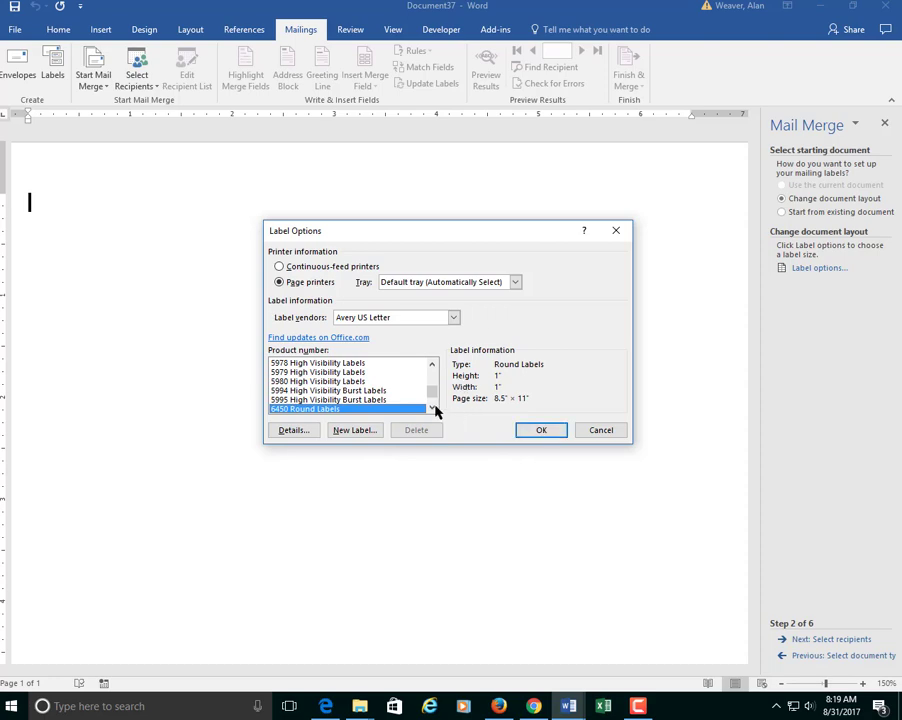
mouse_move(433, 408)
mouse_down()
mouse_move(431, 380)
mouse_move(432, 398)
mouse_up()
click(434, 366)
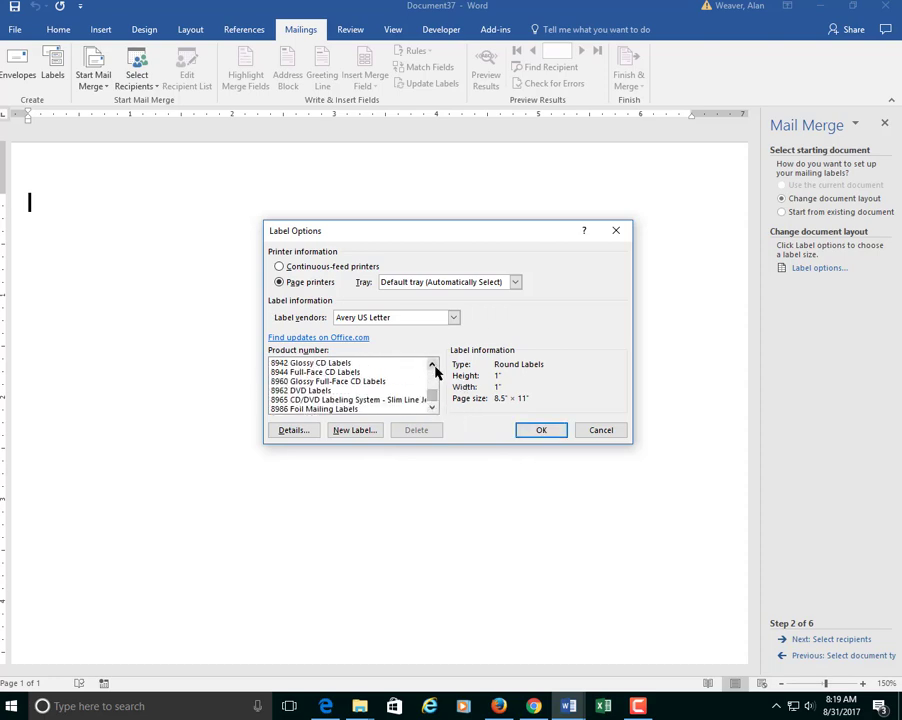
drag(432, 397, 431, 371)
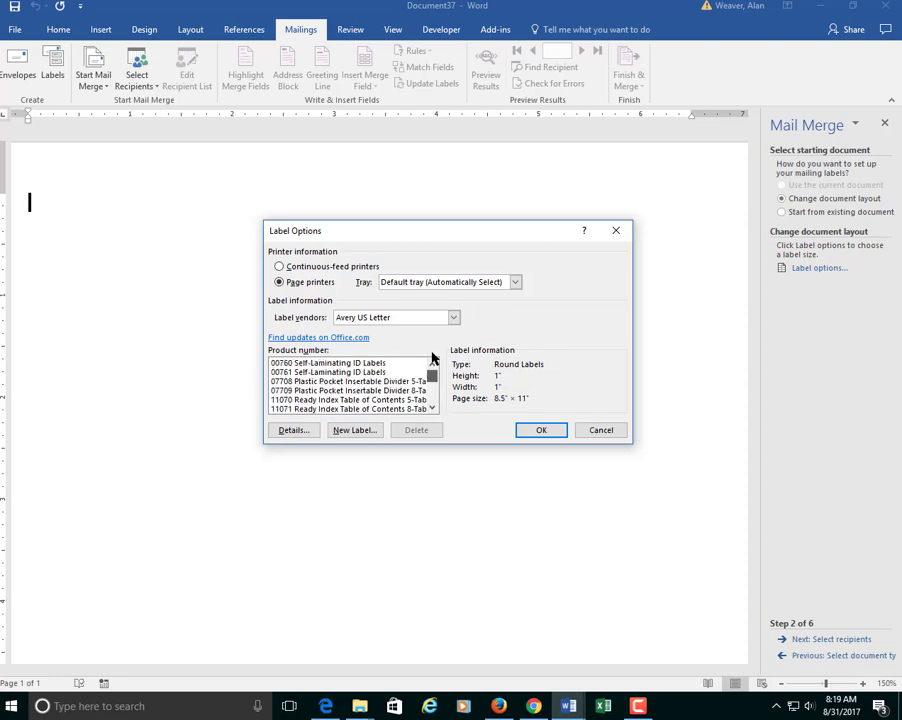
Step: Choose 5160 Easy Peel Address Labels as the product and apply the label layout to the document
click(320, 373)
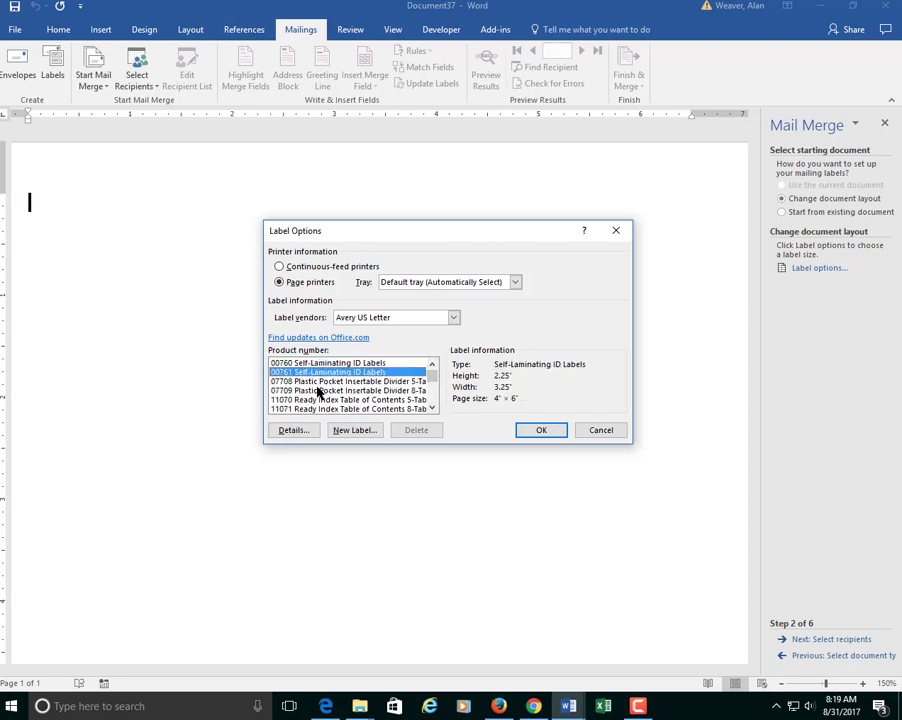
key(5)
click(432, 408)
click(432, 408)
click(432, 408)
click(432, 408)
click(432, 408)
click(432, 408)
click(432, 408)
click(432, 408)
click(432, 408)
click(432, 408)
click(432, 408)
click(432, 408)
click(432, 408)
click(432, 408)
click(432, 408)
click(432, 408)
click(432, 408)
click(432, 408)
click(432, 408)
click(432, 408)
click(320, 400)
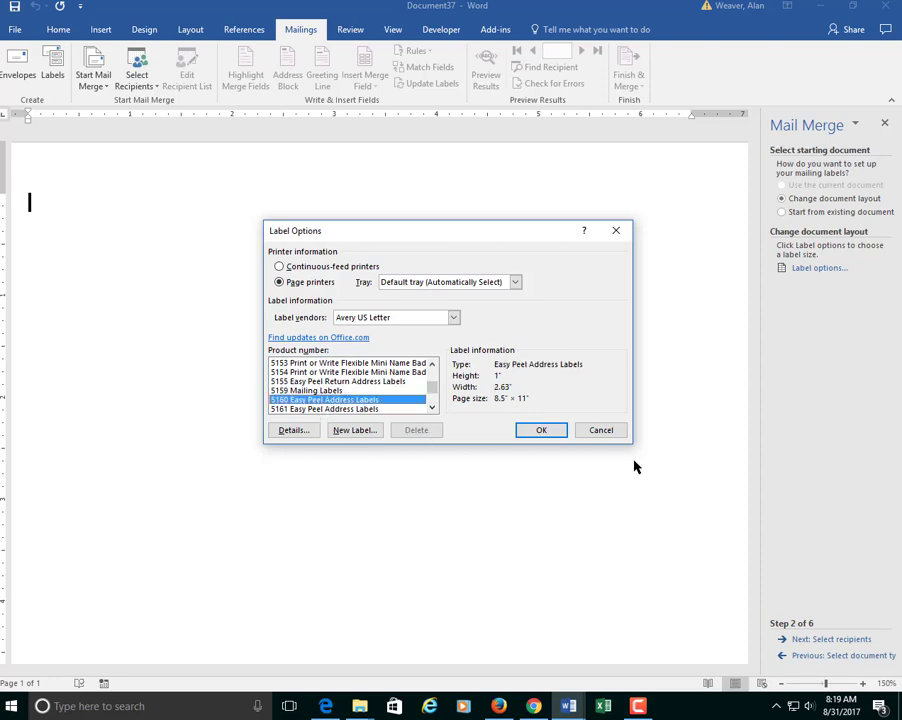
click(545, 431)
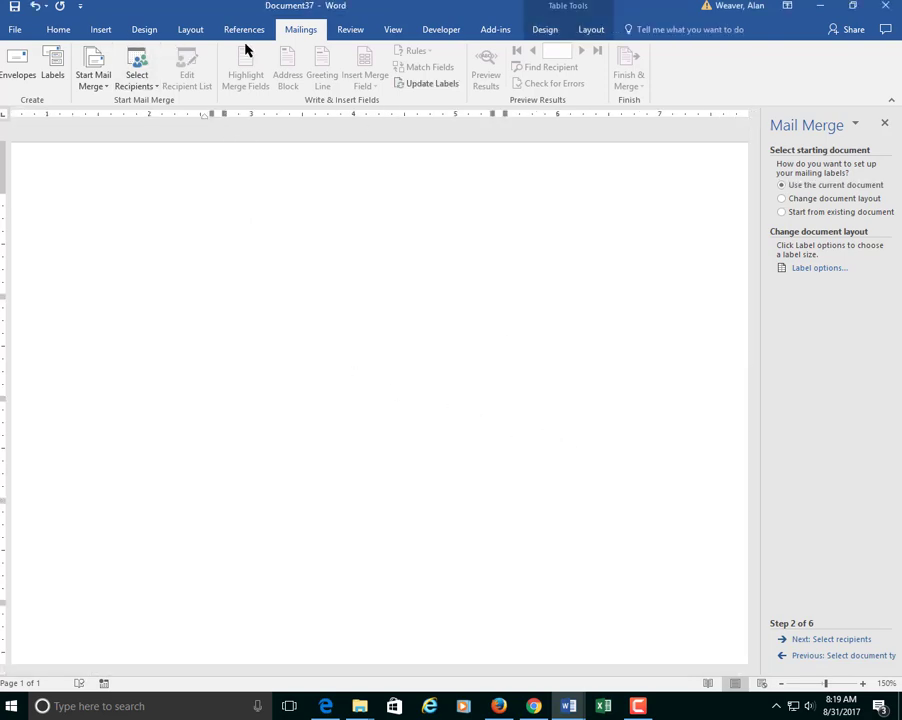
Step: Show the formatting marks to reveal all the label cells on the sheet
click(60, 35)
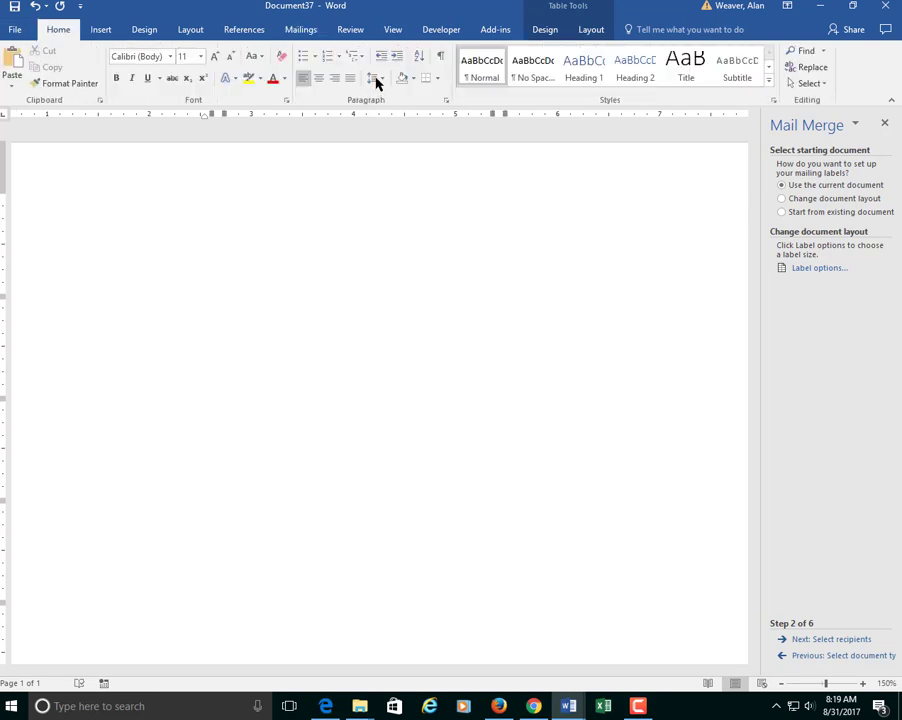
click(440, 56)
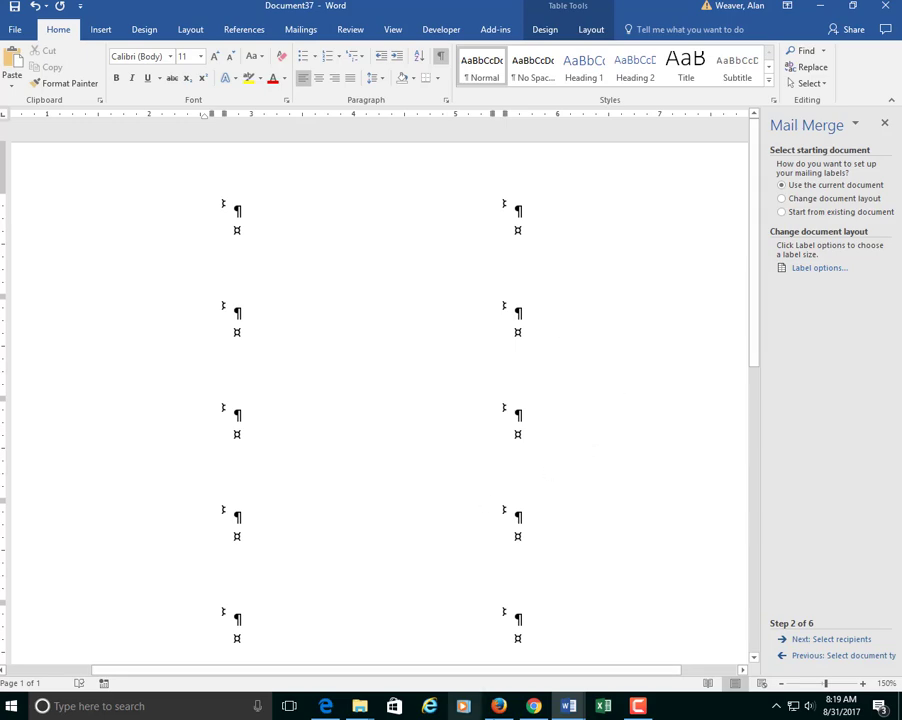
drag(489, 679, 314, 660)
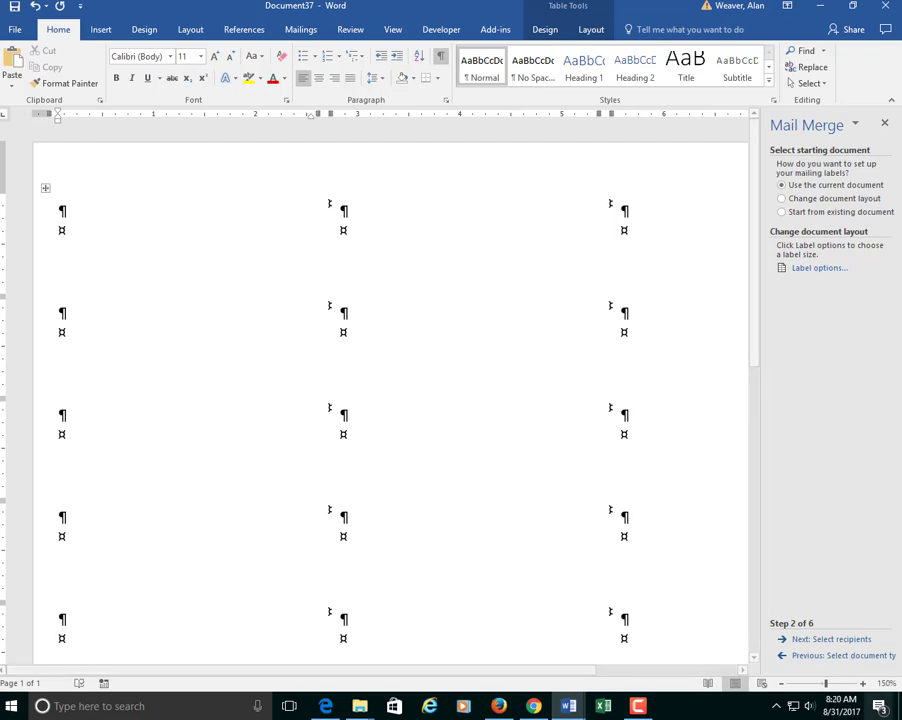
Step: Proceed to selecting recipients and load name list.csv from the prize letter folder on USB Drive (E:)
click(848, 640)
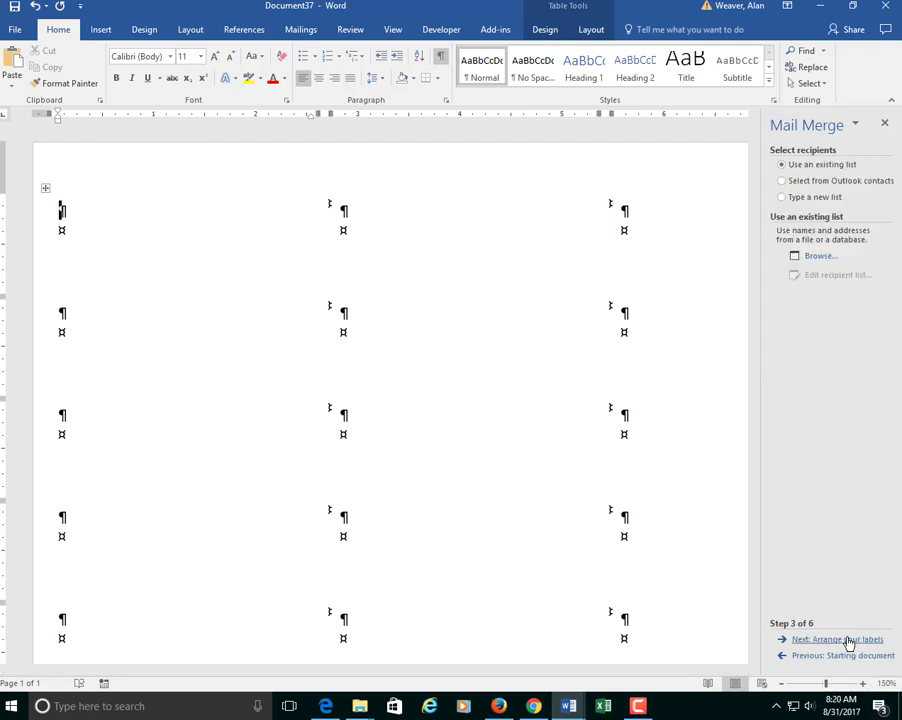
click(812, 262)
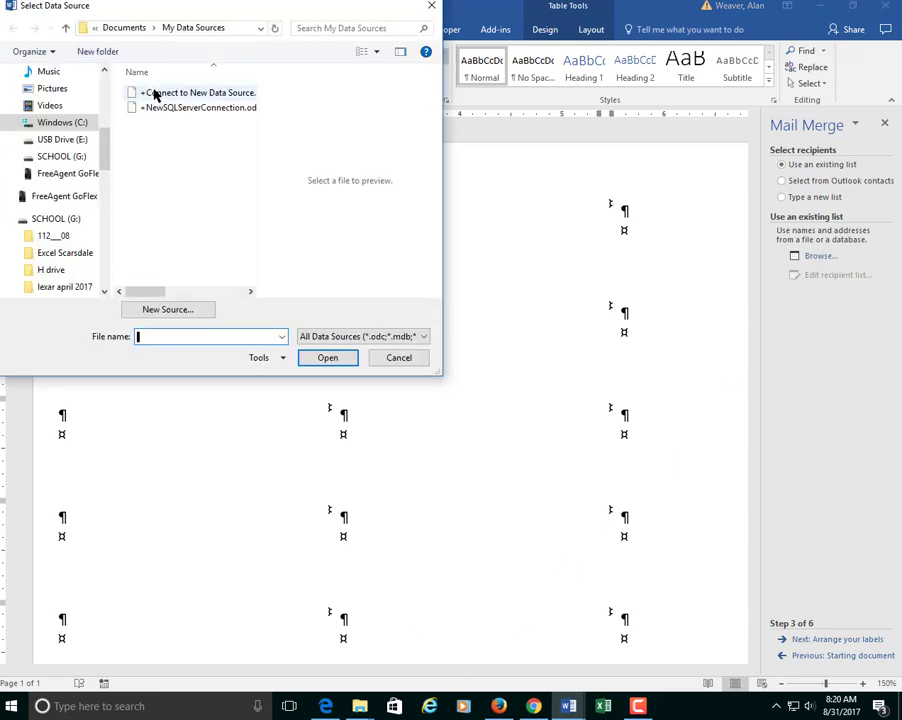
click(70, 142)
click(140, 184)
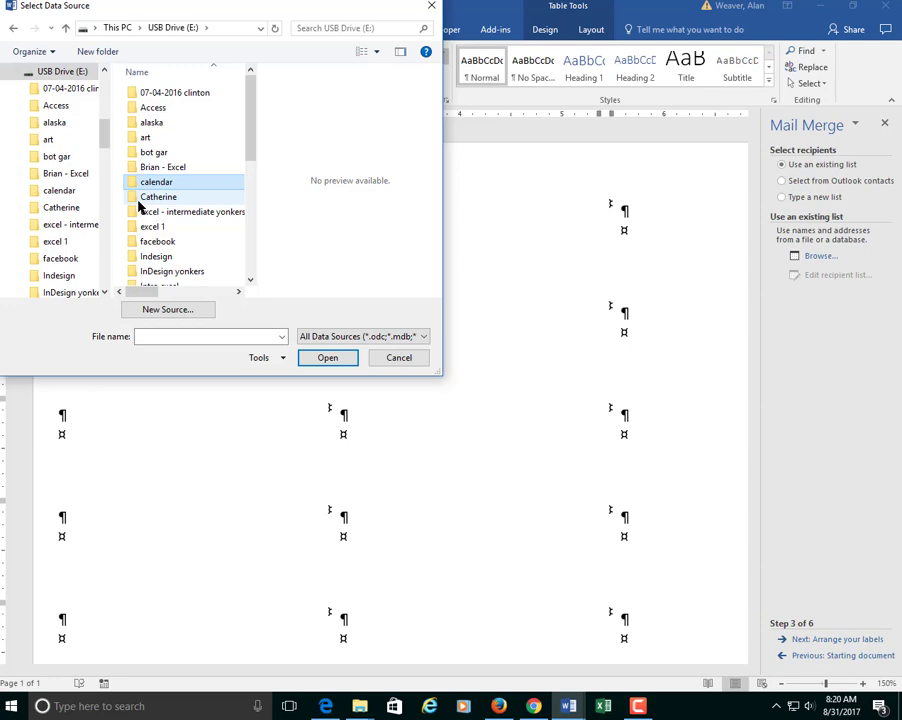
scroll(140, 205, down, 5)
double_click(171, 119)
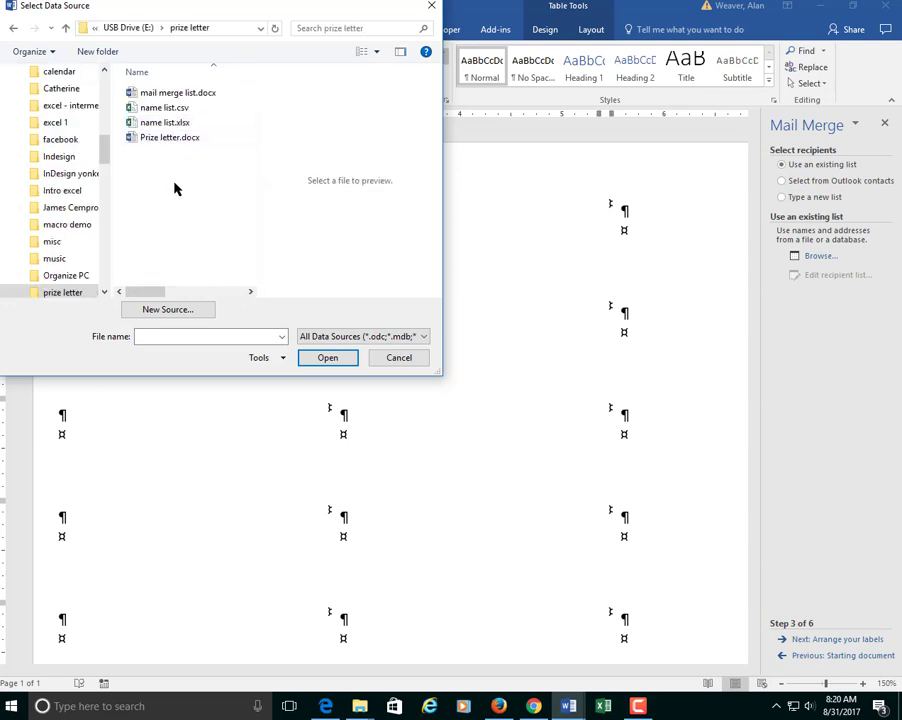
double_click(164, 108)
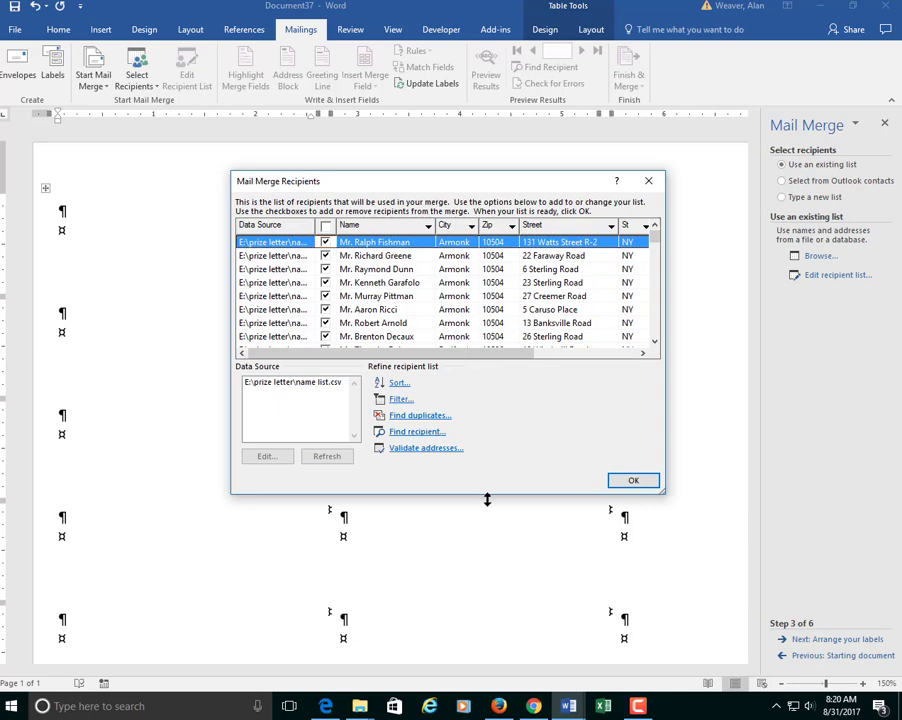
Step: Filter the recipients to records whose PrizeLevel is equal to Consolation and accept the filtered recipient list
click(399, 399)
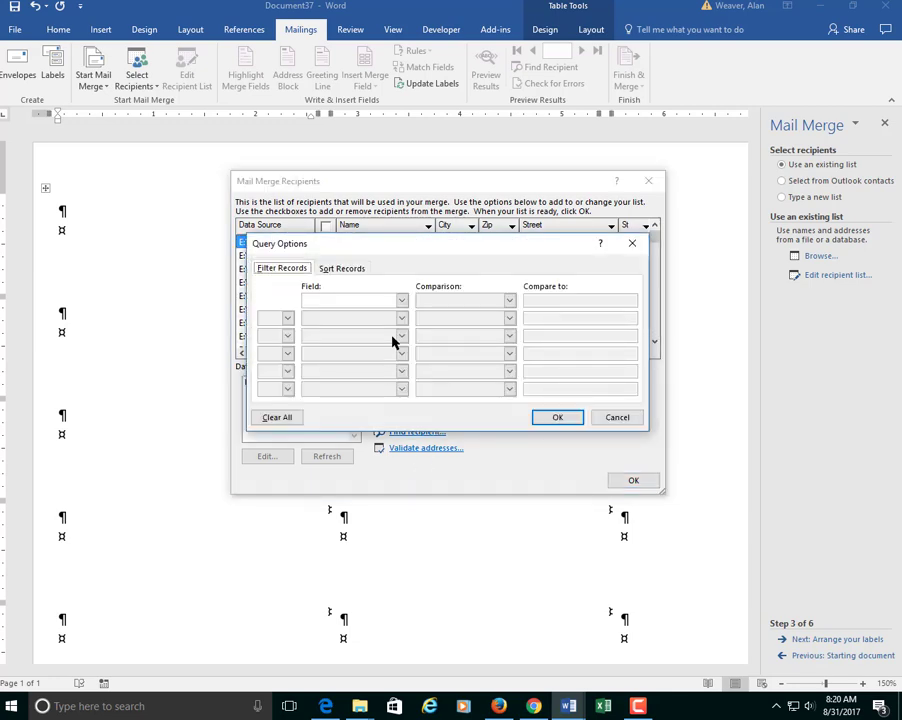
click(401, 300)
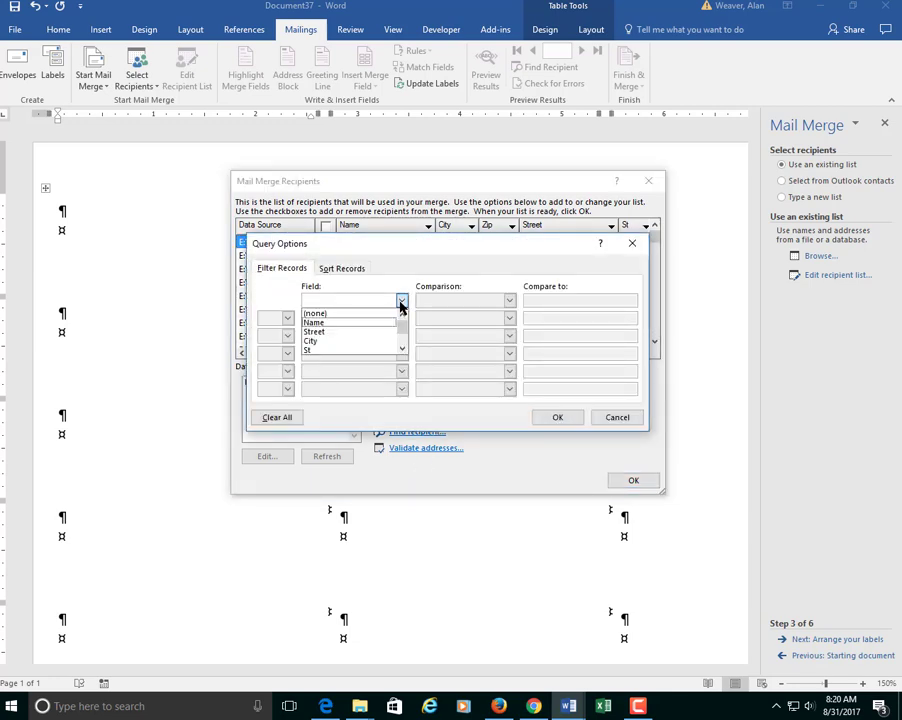
click(405, 351)
click(405, 351)
click(405, 351)
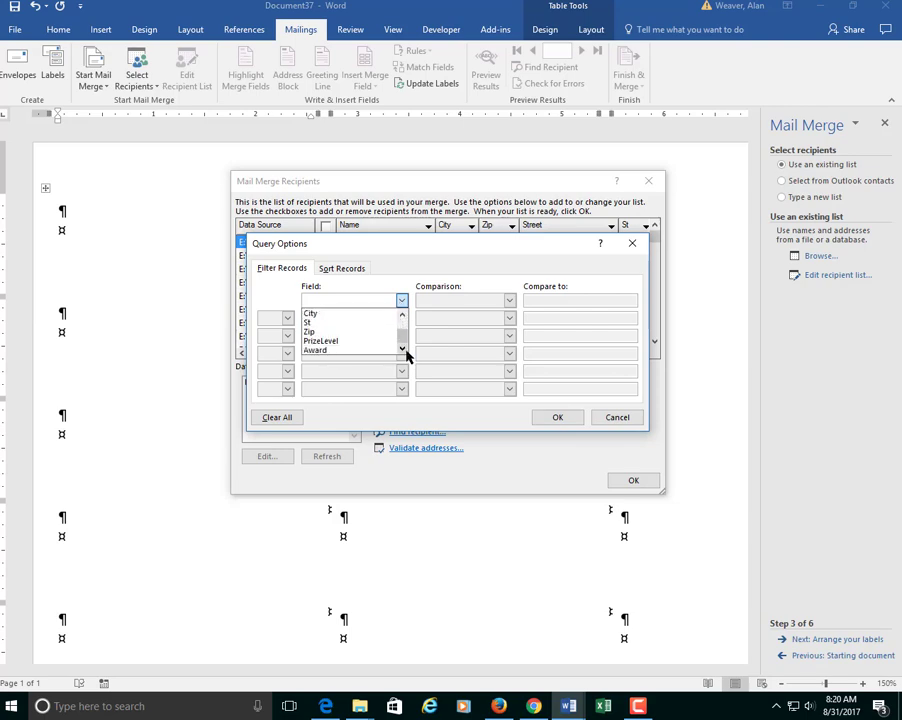
click(343, 345)
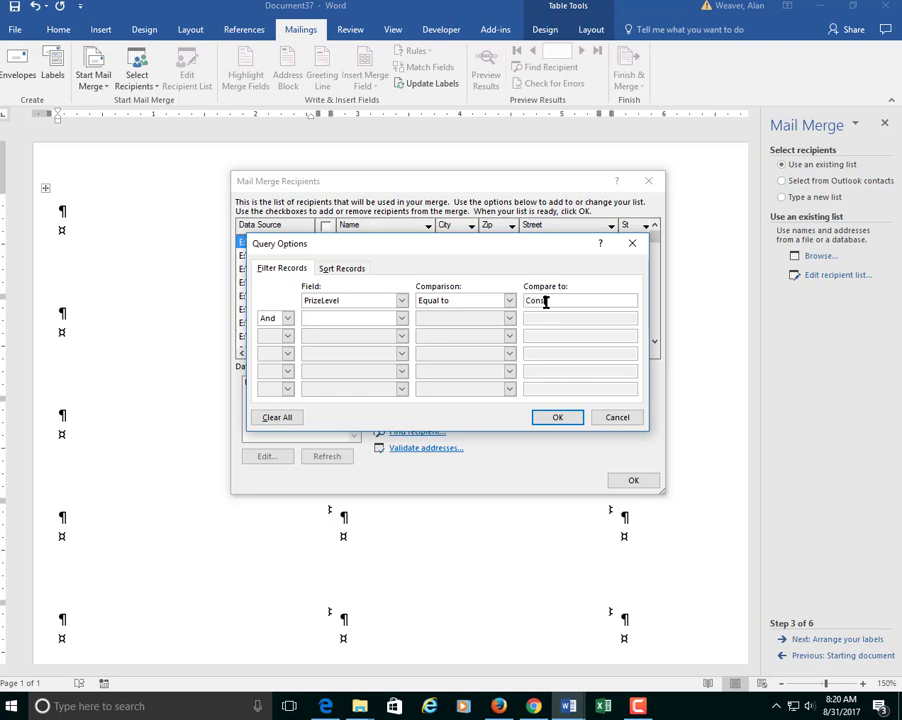
text(Consolation)
click(563, 420)
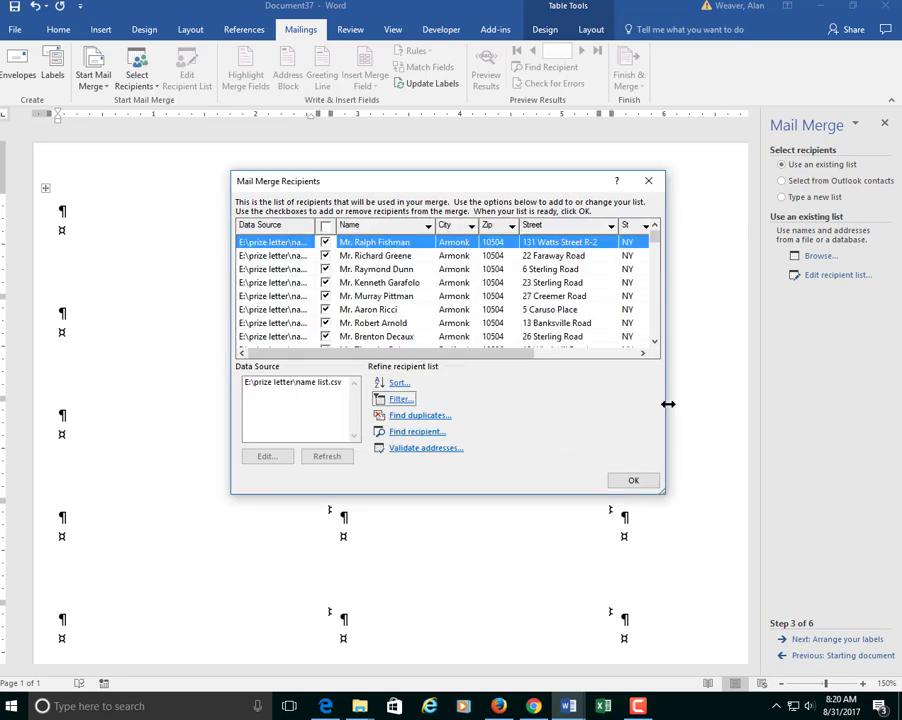
drag(515, 353, 640, 390)
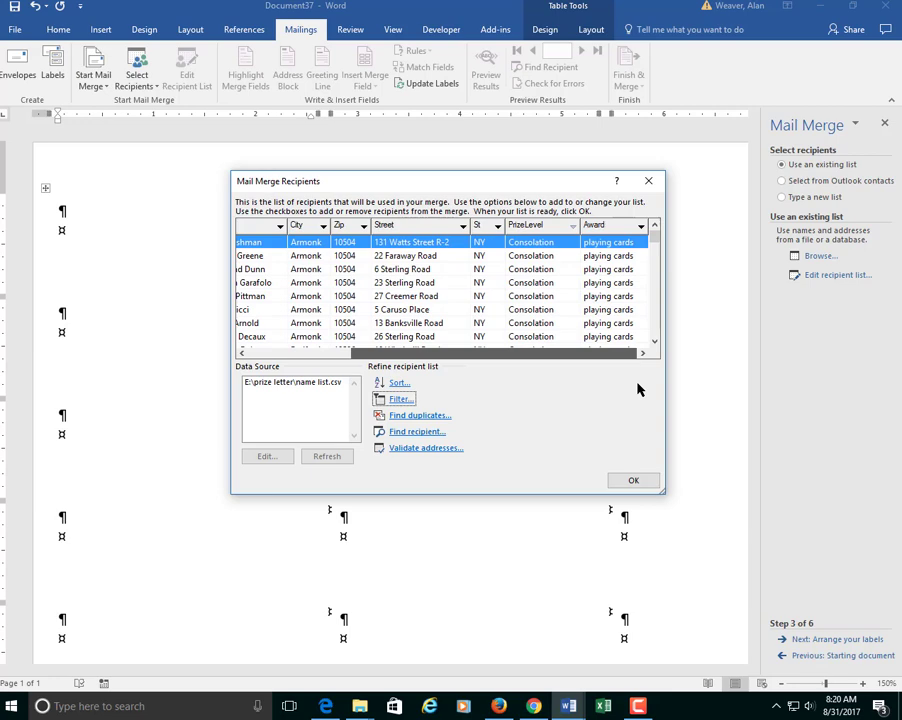
click(636, 484)
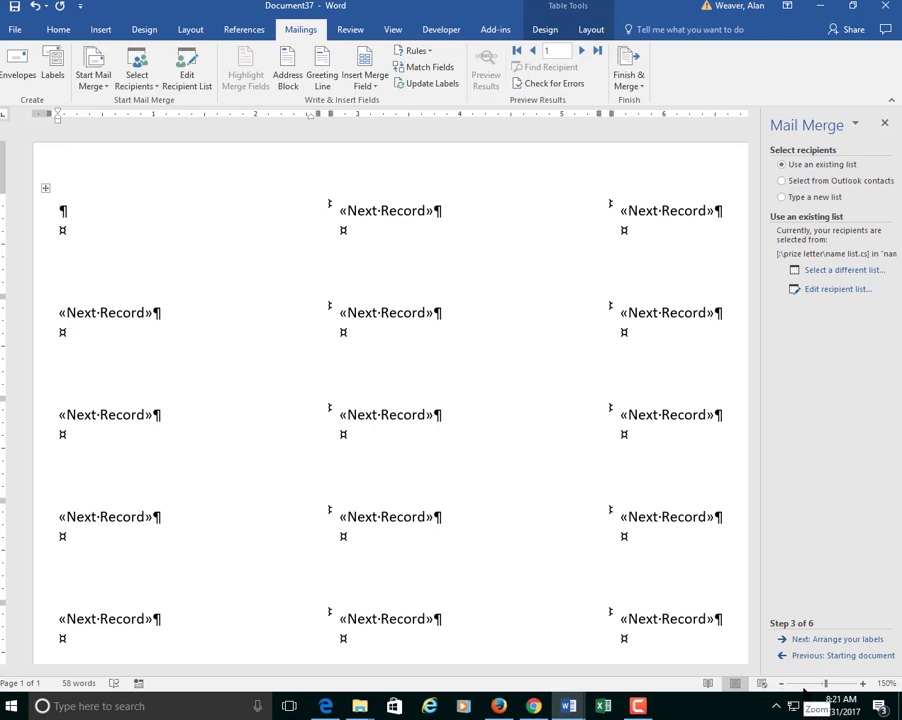
Step: Set the line spacing of the whole label sheet to 1.0 and remove the space before its paragraphs
key(ctrl+a)
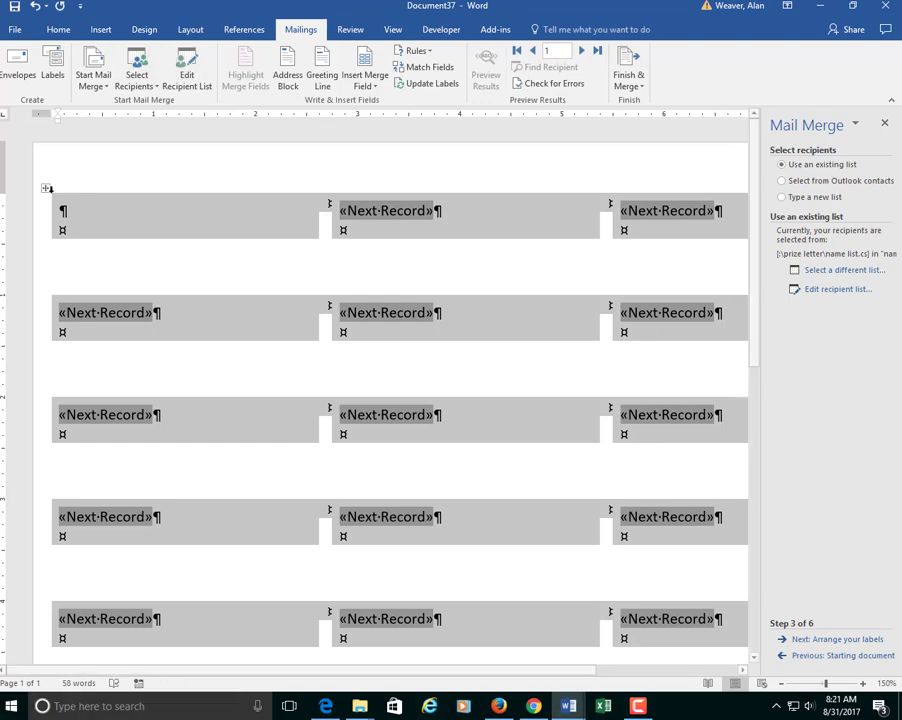
click(58, 28)
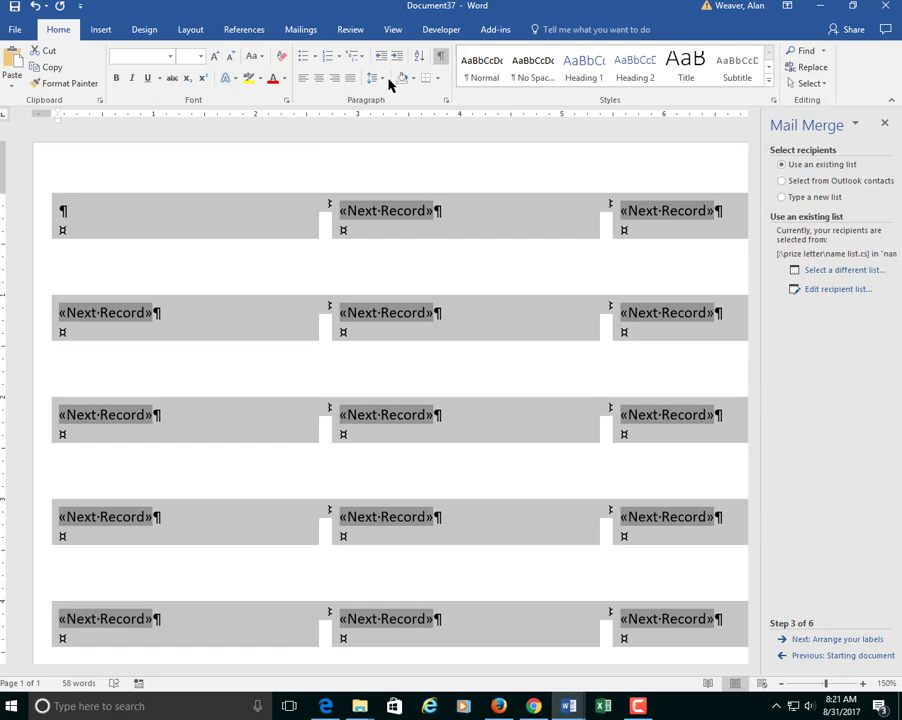
click(377, 79)
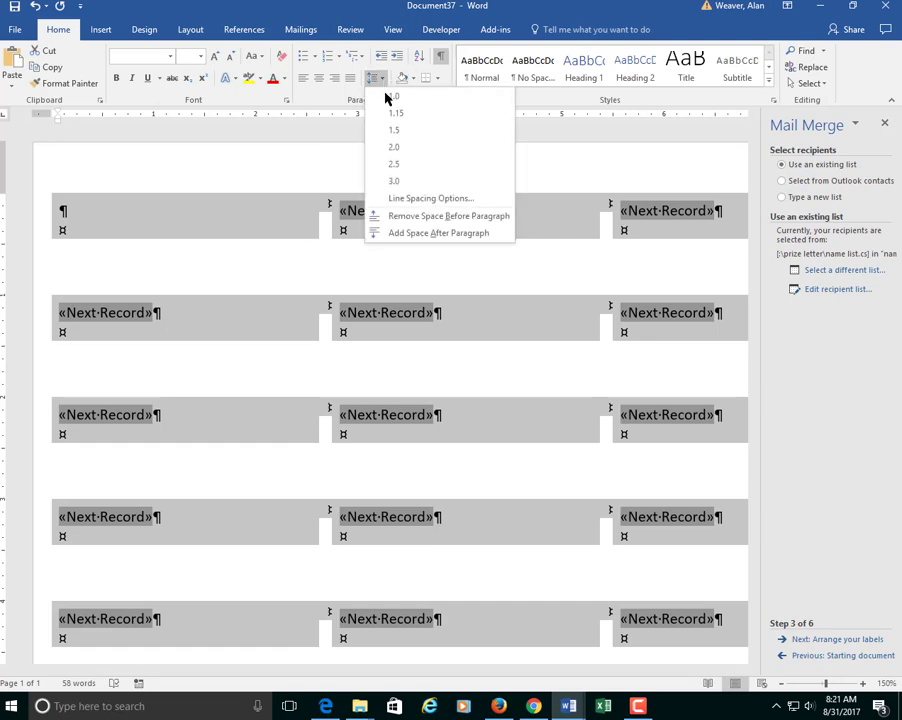
click(412, 96)
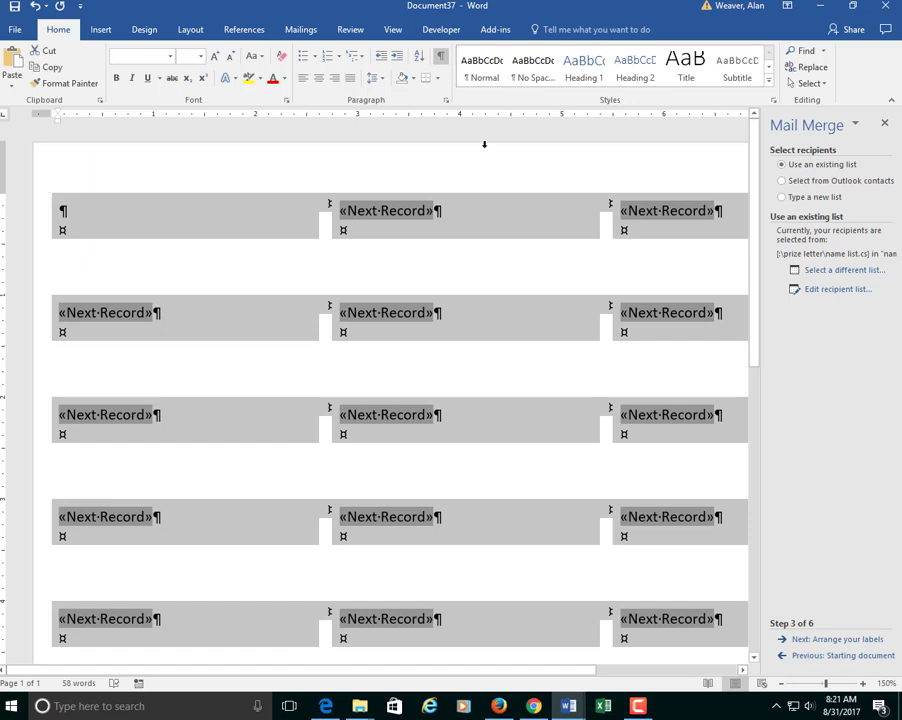
key(ctrl+a)
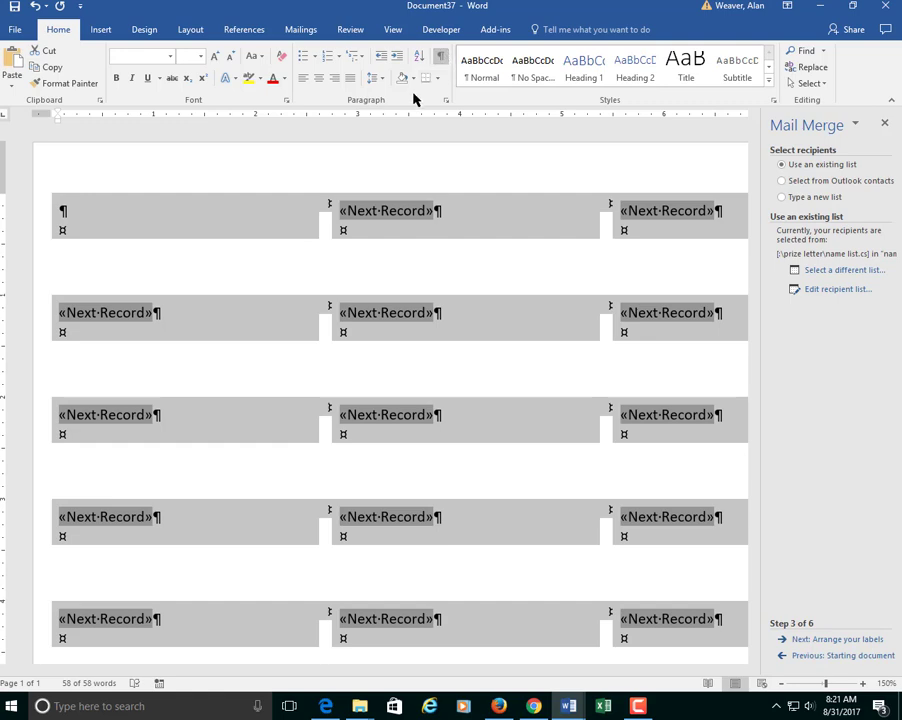
click(381, 79)
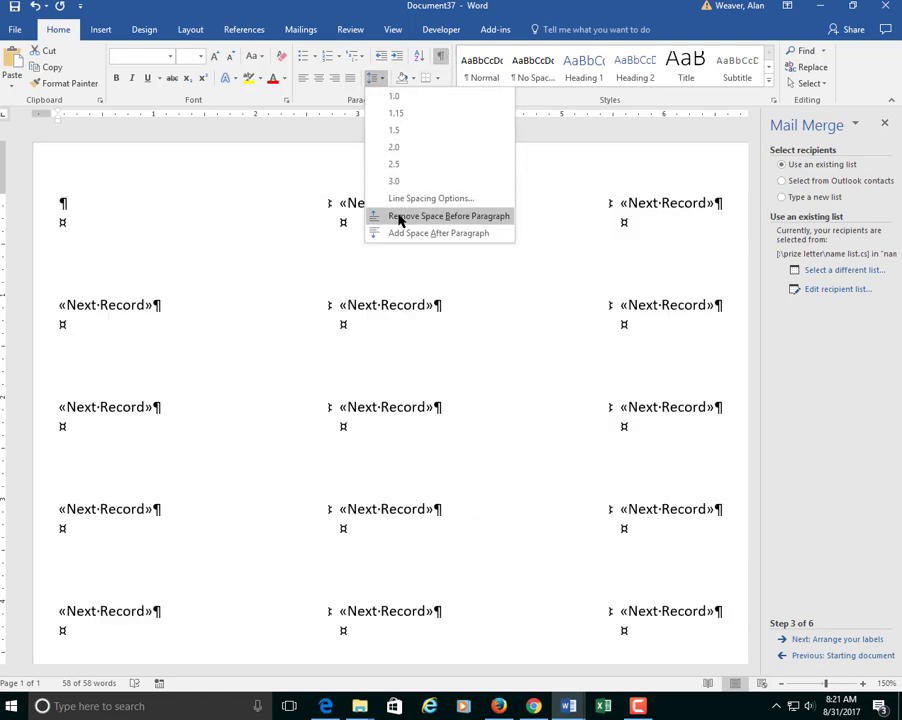
click(399, 217)
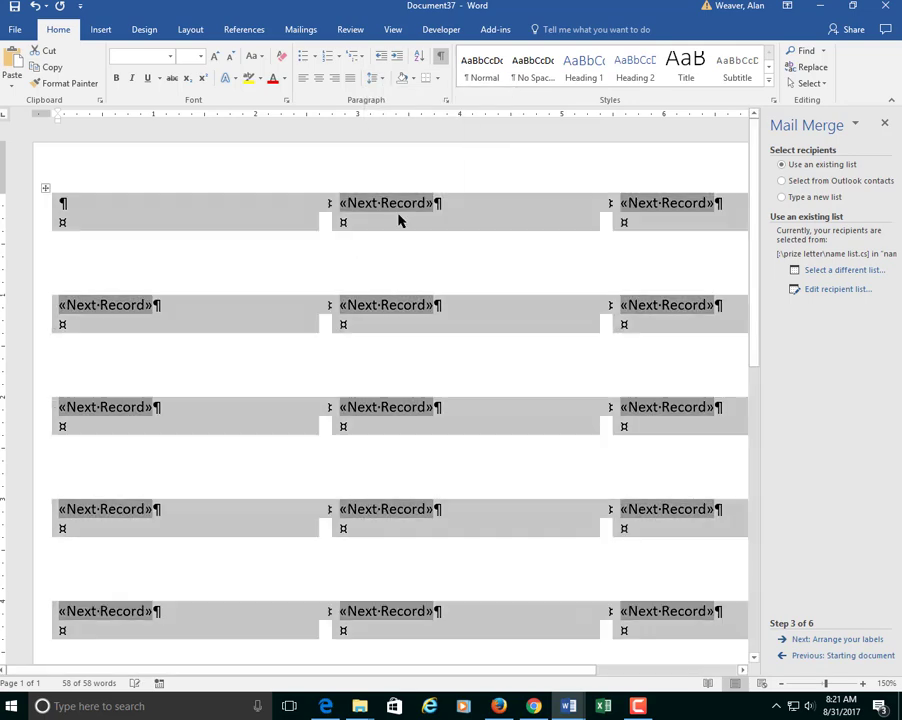
Step: Proceed to arranging the labels and insert the Name merge field in the first label
click(67, 203)
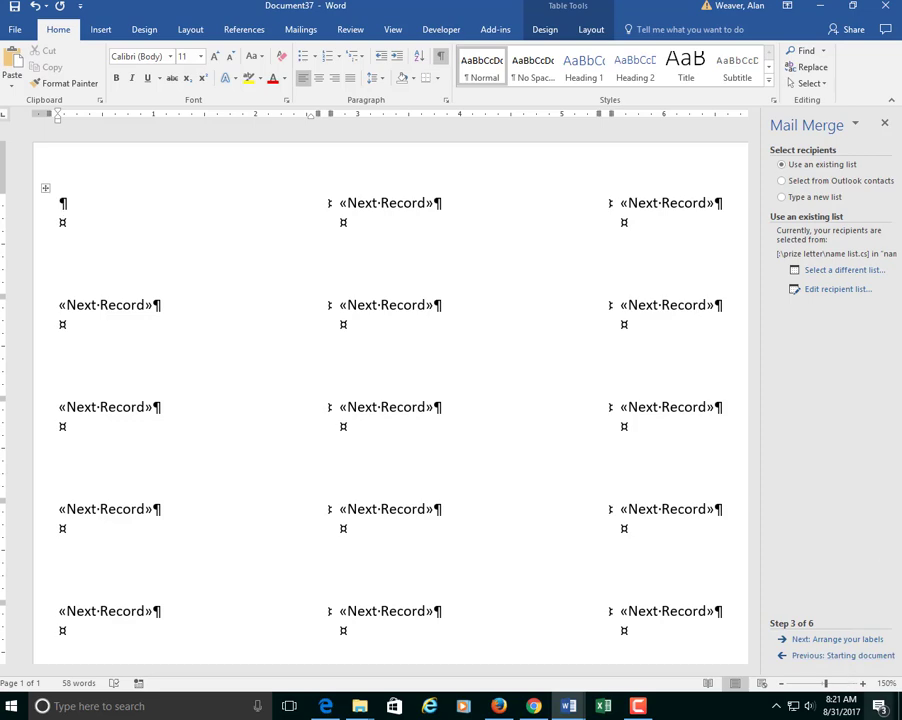
click(800, 639)
click(824, 289)
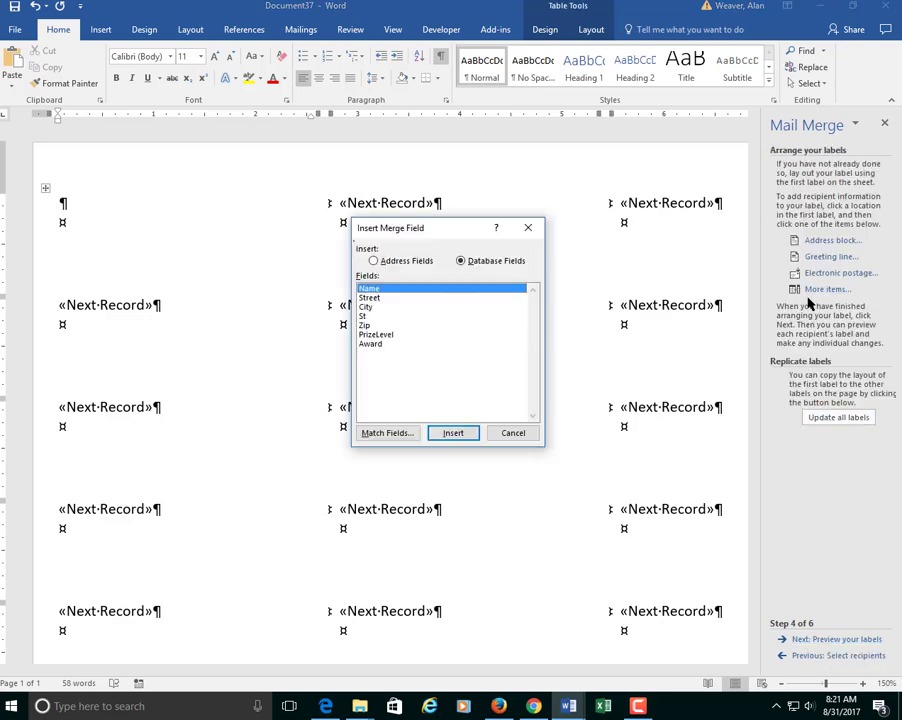
double_click(385, 292)
click(513, 432)
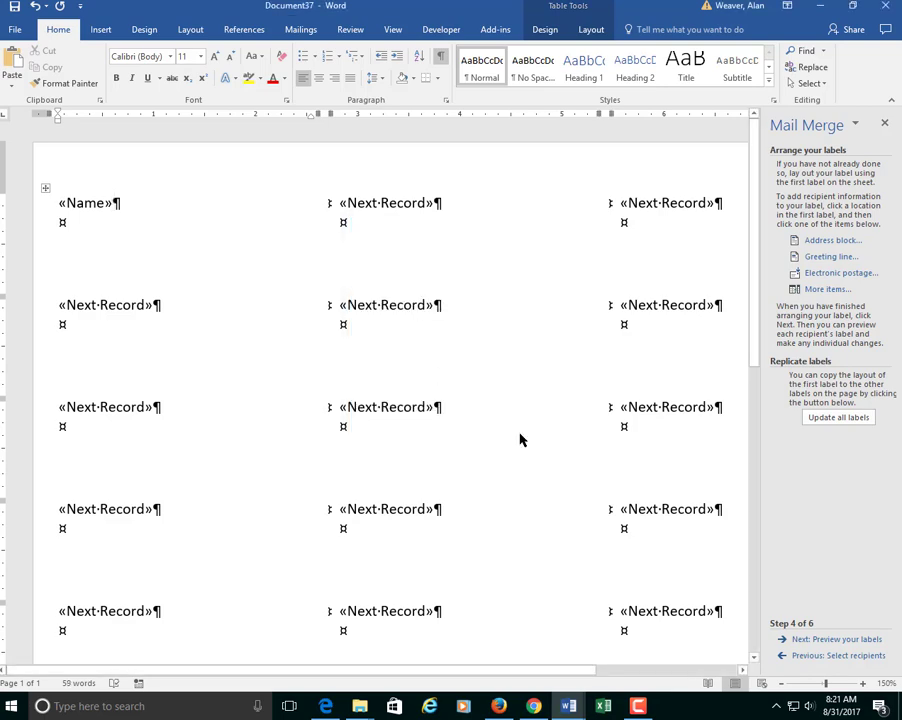
Step: Add the Street merge field on a second line of the first label
key(Return)
click(828, 290)
double_click(370, 298)
click(497, 434)
key(Return)
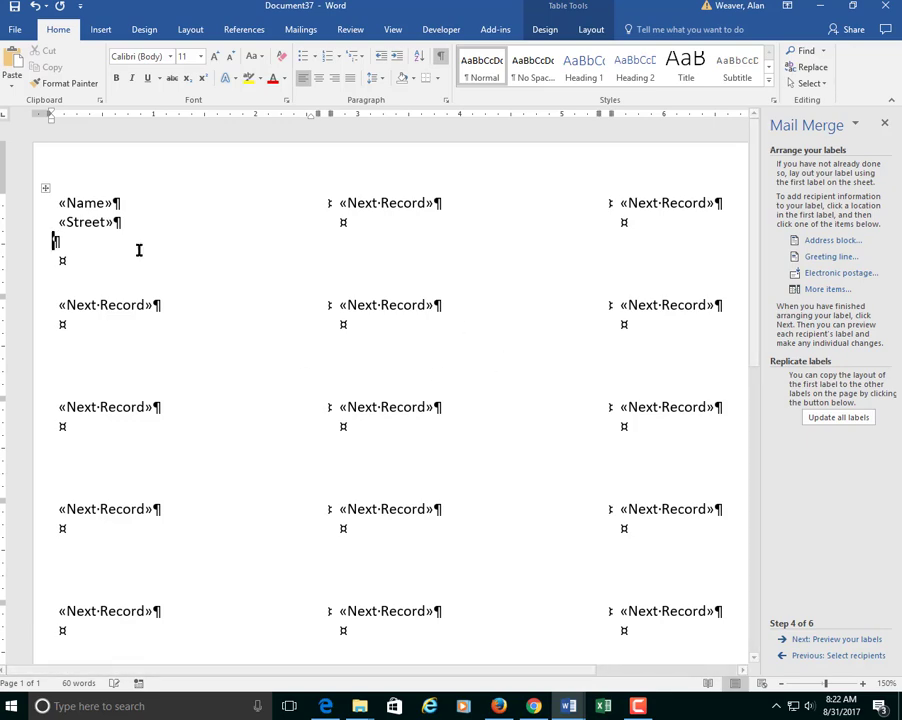
key(BackSpace)
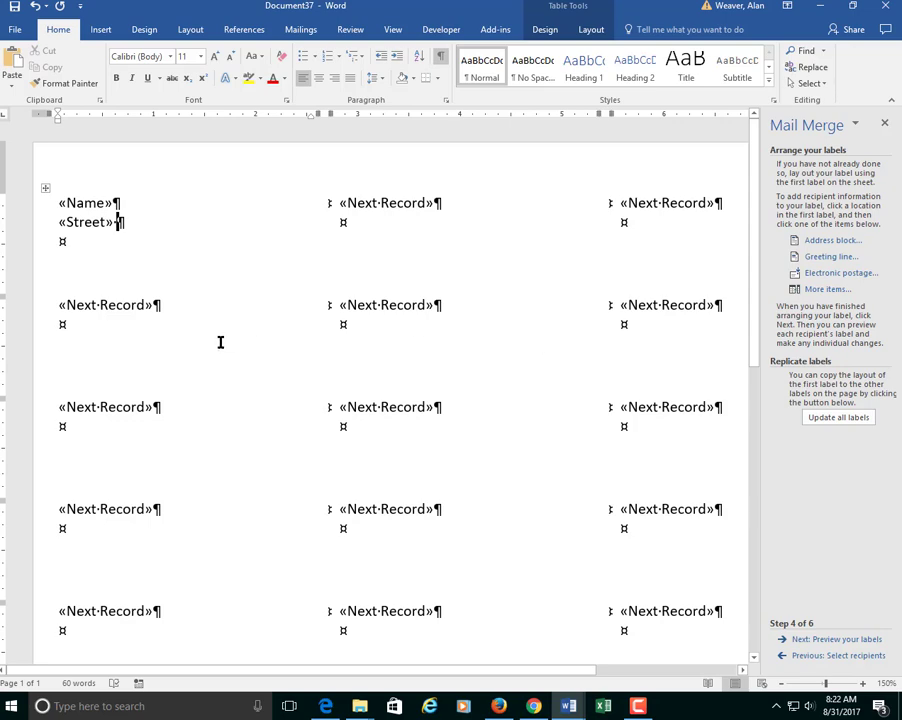
Step: Insert the City merge field on a third line of the first label
key(Return)
click(829, 291)
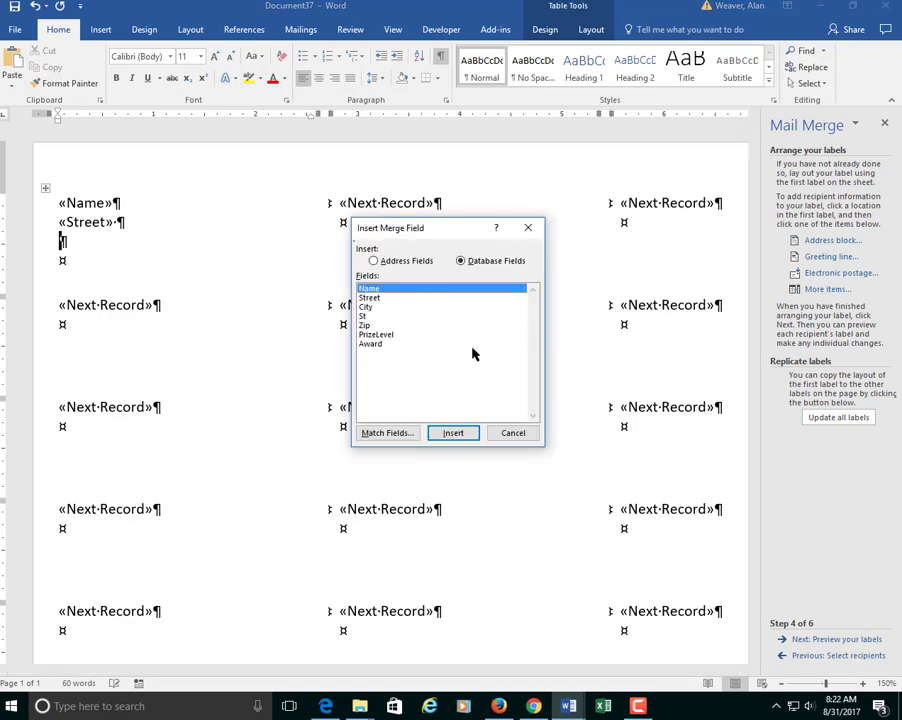
double_click(367, 307)
click(505, 433)
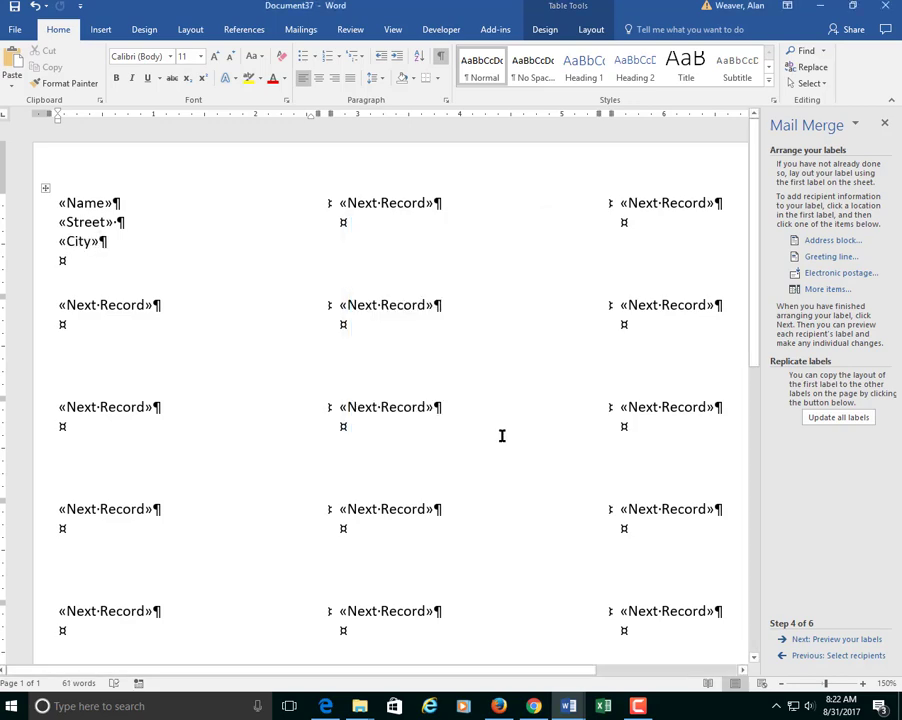
Step: Complete the third address line with a comma after City, followed by the St and Zip merge fields
text(,)
click(822, 290)
click(362, 316)
click(453, 432)
click(512, 435)
click(826, 291)
click(368, 325)
double_click(370, 330)
click(506, 434)
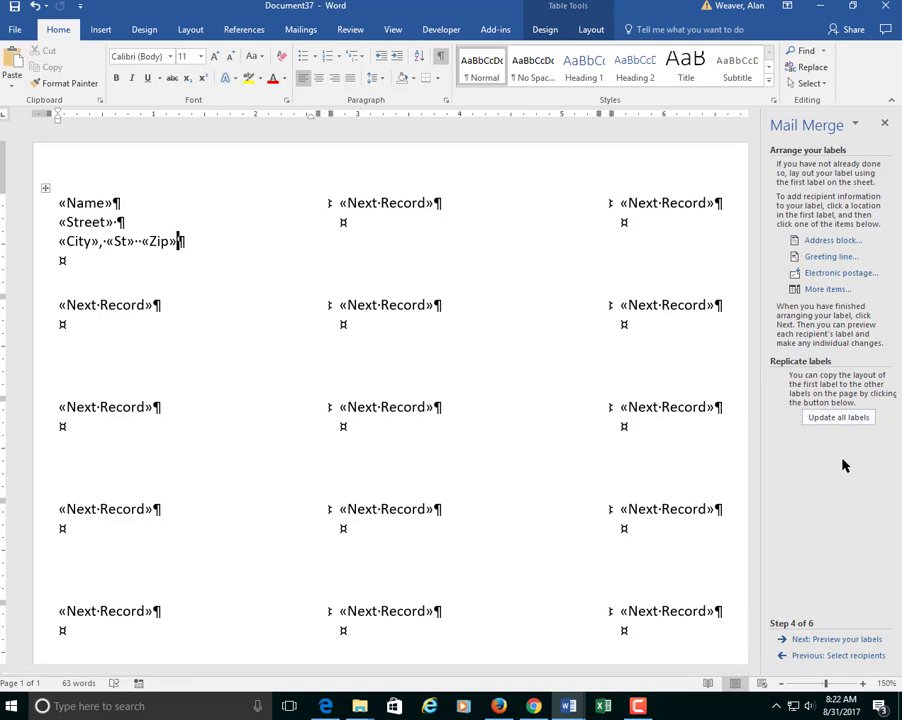
Step: Replicate the first label's layout to all labels on the sheet and preview them with recipient data
click(848, 418)
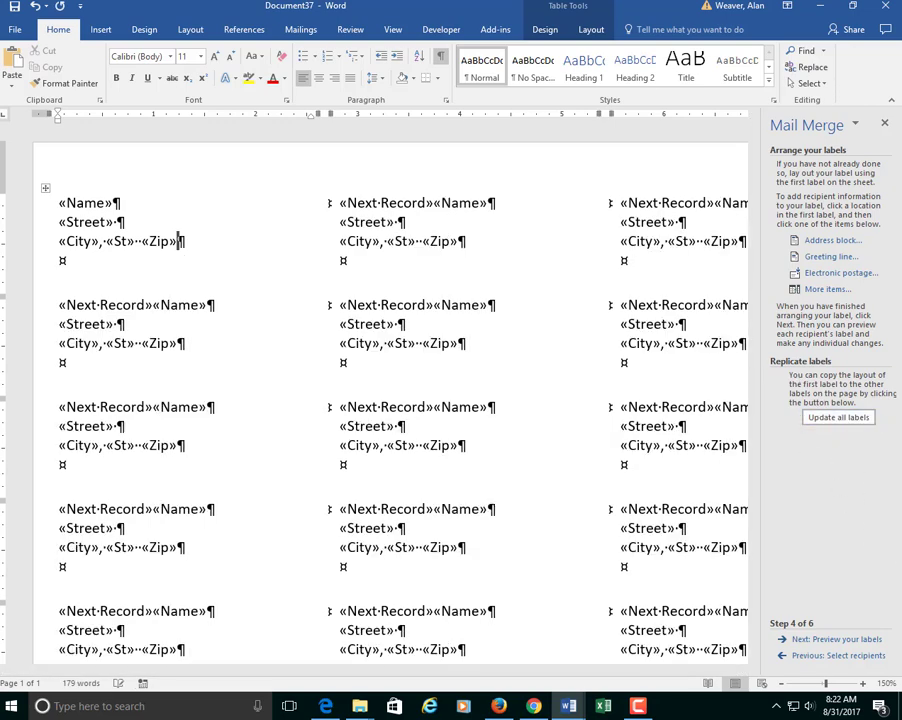
click(857, 641)
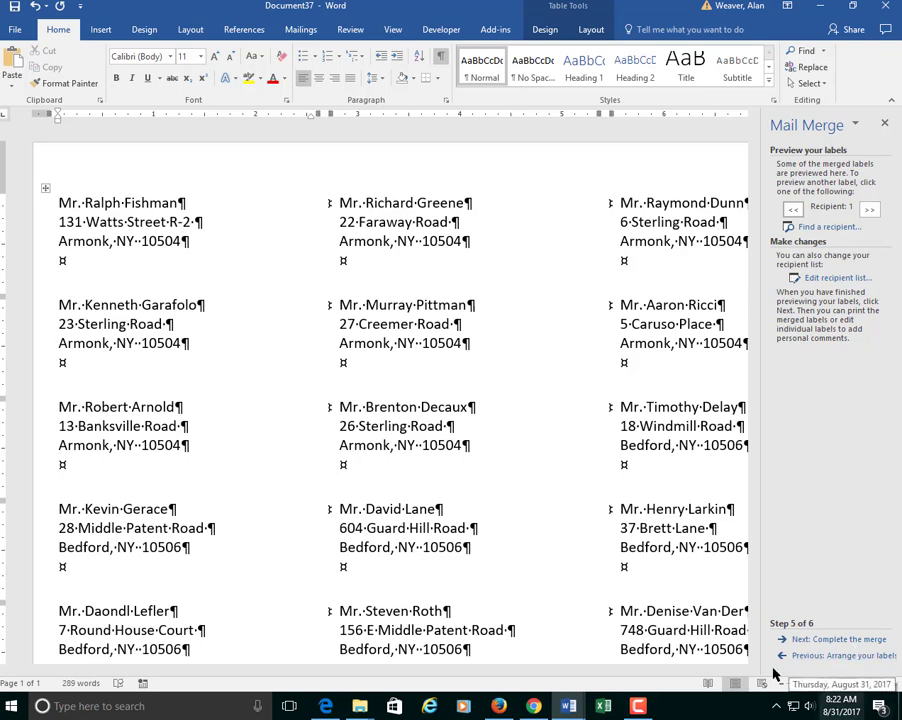
Step: Complete the merge into a new document of individual labels and hide its formatting marks
click(840, 639)
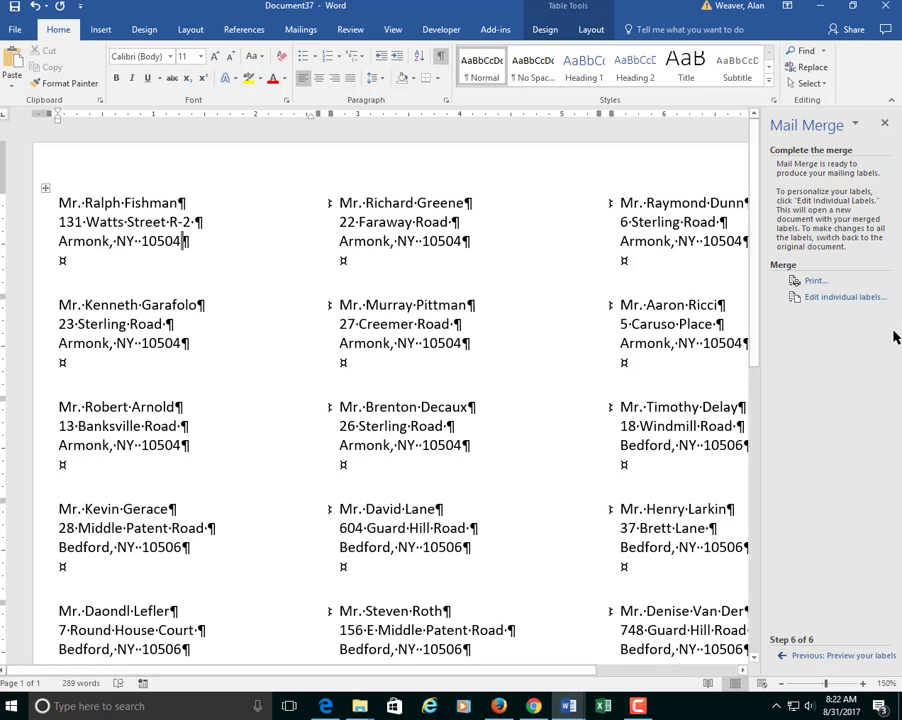
click(841, 298)
click(436, 379)
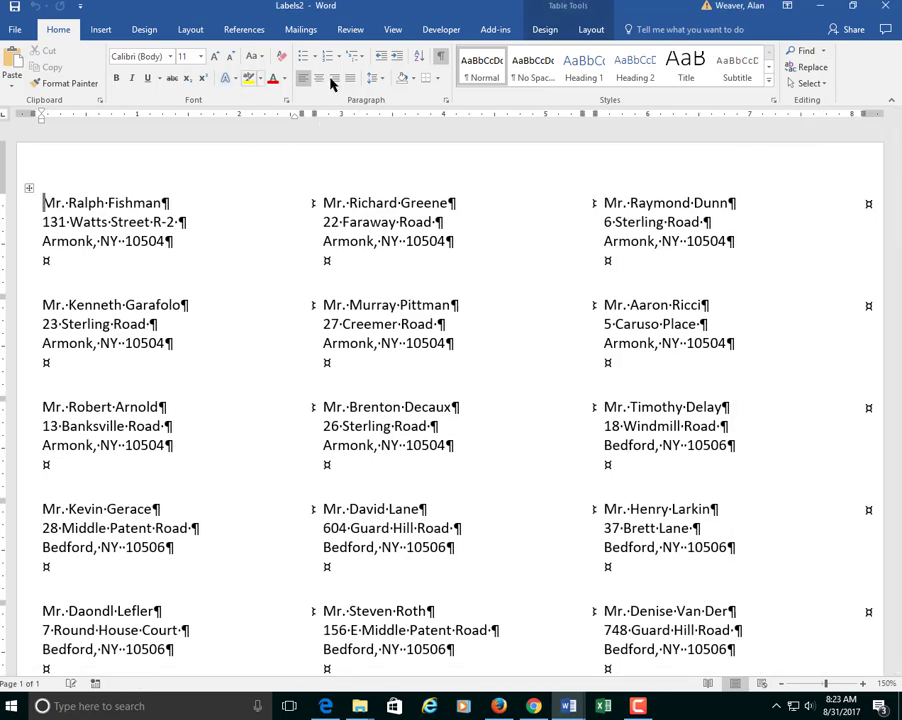
click(441, 56)
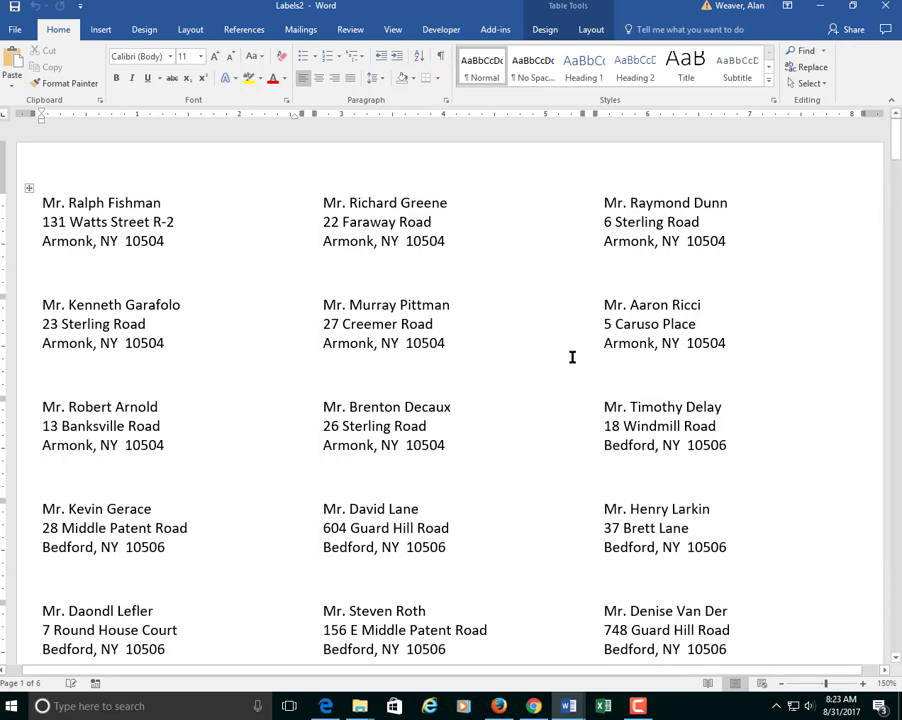
Step: Page through the print preview of the merged labels and return to the document without printing
key(ctrl+p)
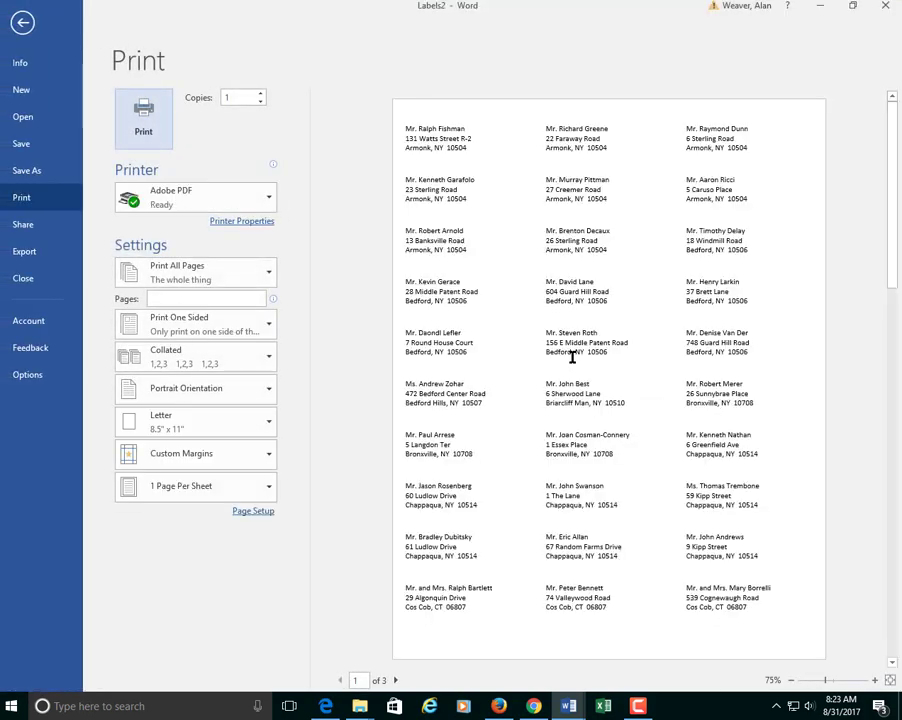
click(396, 680)
click(399, 680)
click(399, 680)
click(399, 680)
click(399, 680)
click(399, 680)
click(399, 680)
click(399, 680)
click(399, 680)
click(399, 680)
key(Escape)
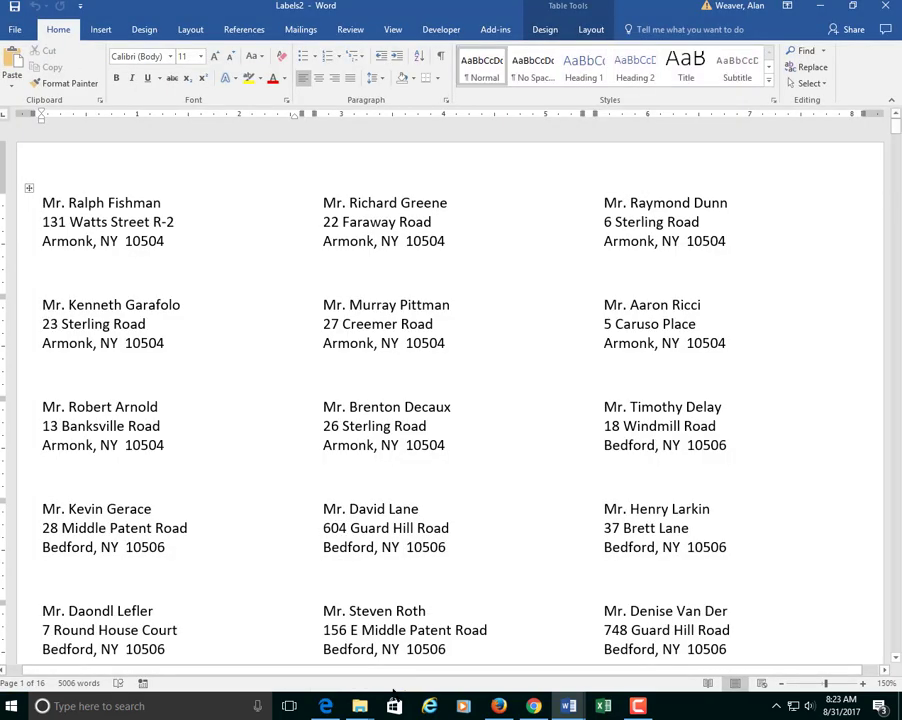